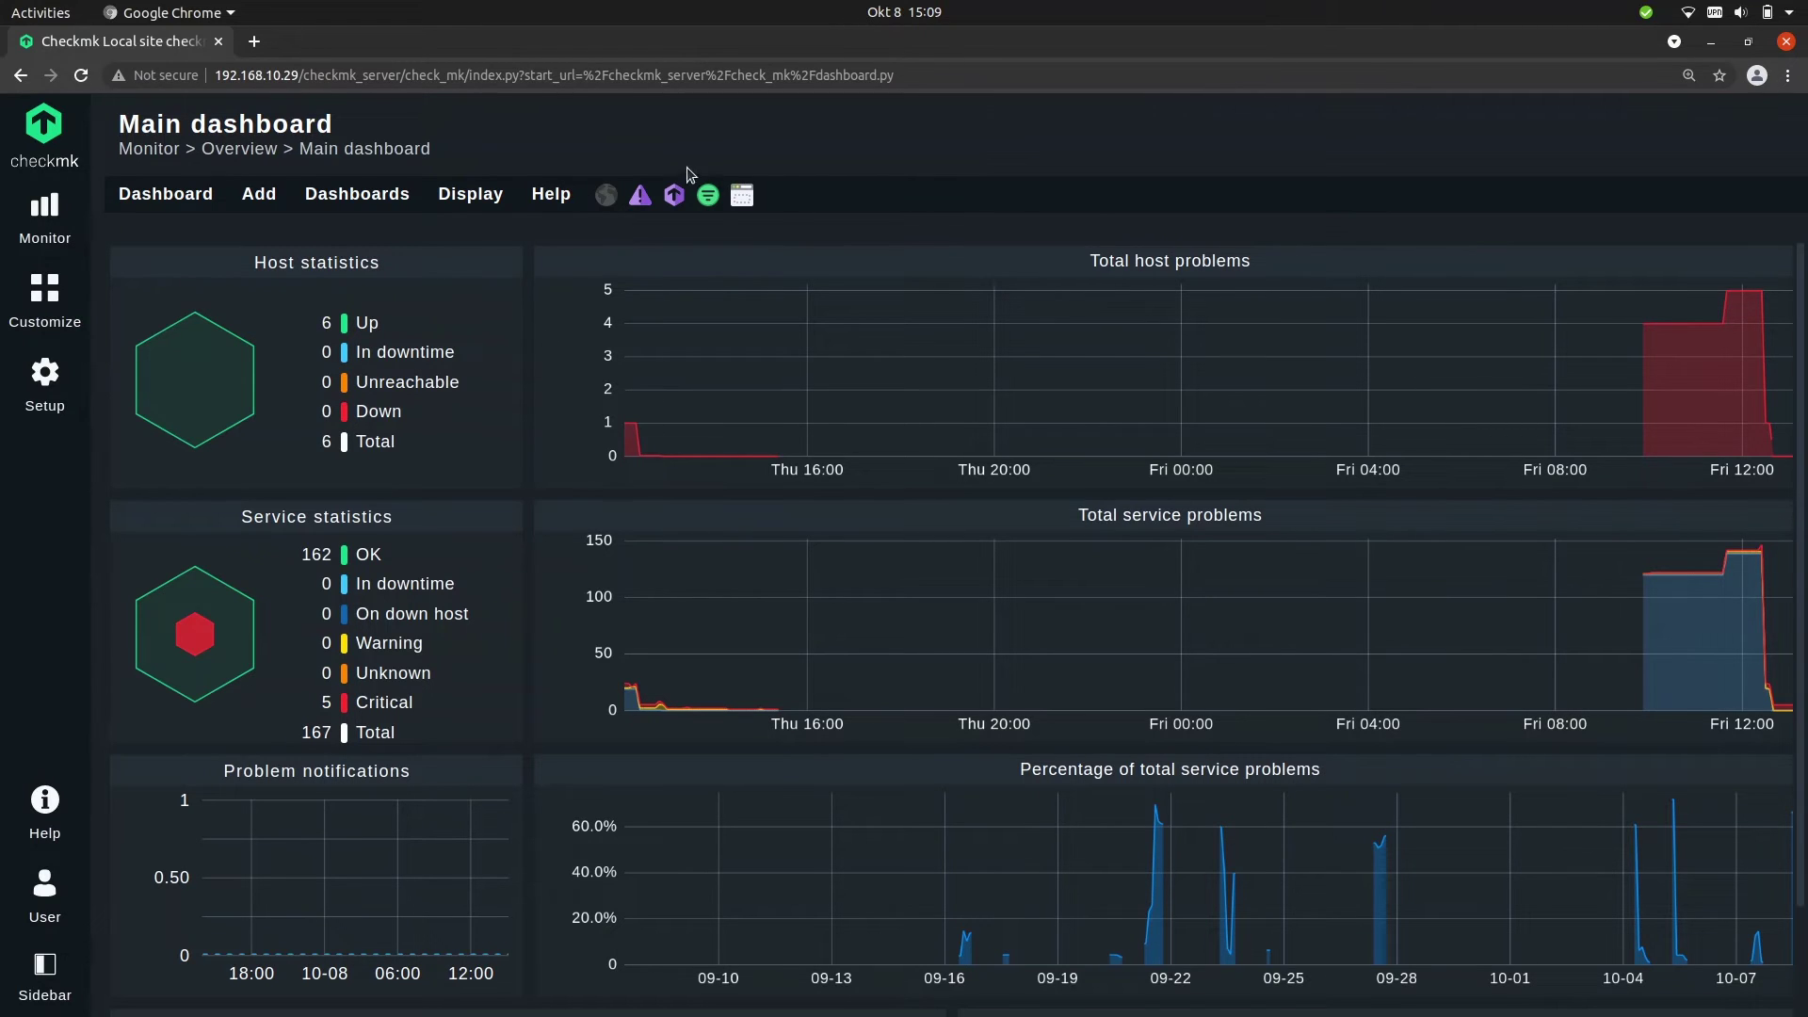
- Create two folders titled Network and Servers in the main directory of the hosts setup
{"action": "left_click", "coordinate": [55, 379]}
{"action": "left_click", "coordinate": [201, 343]}
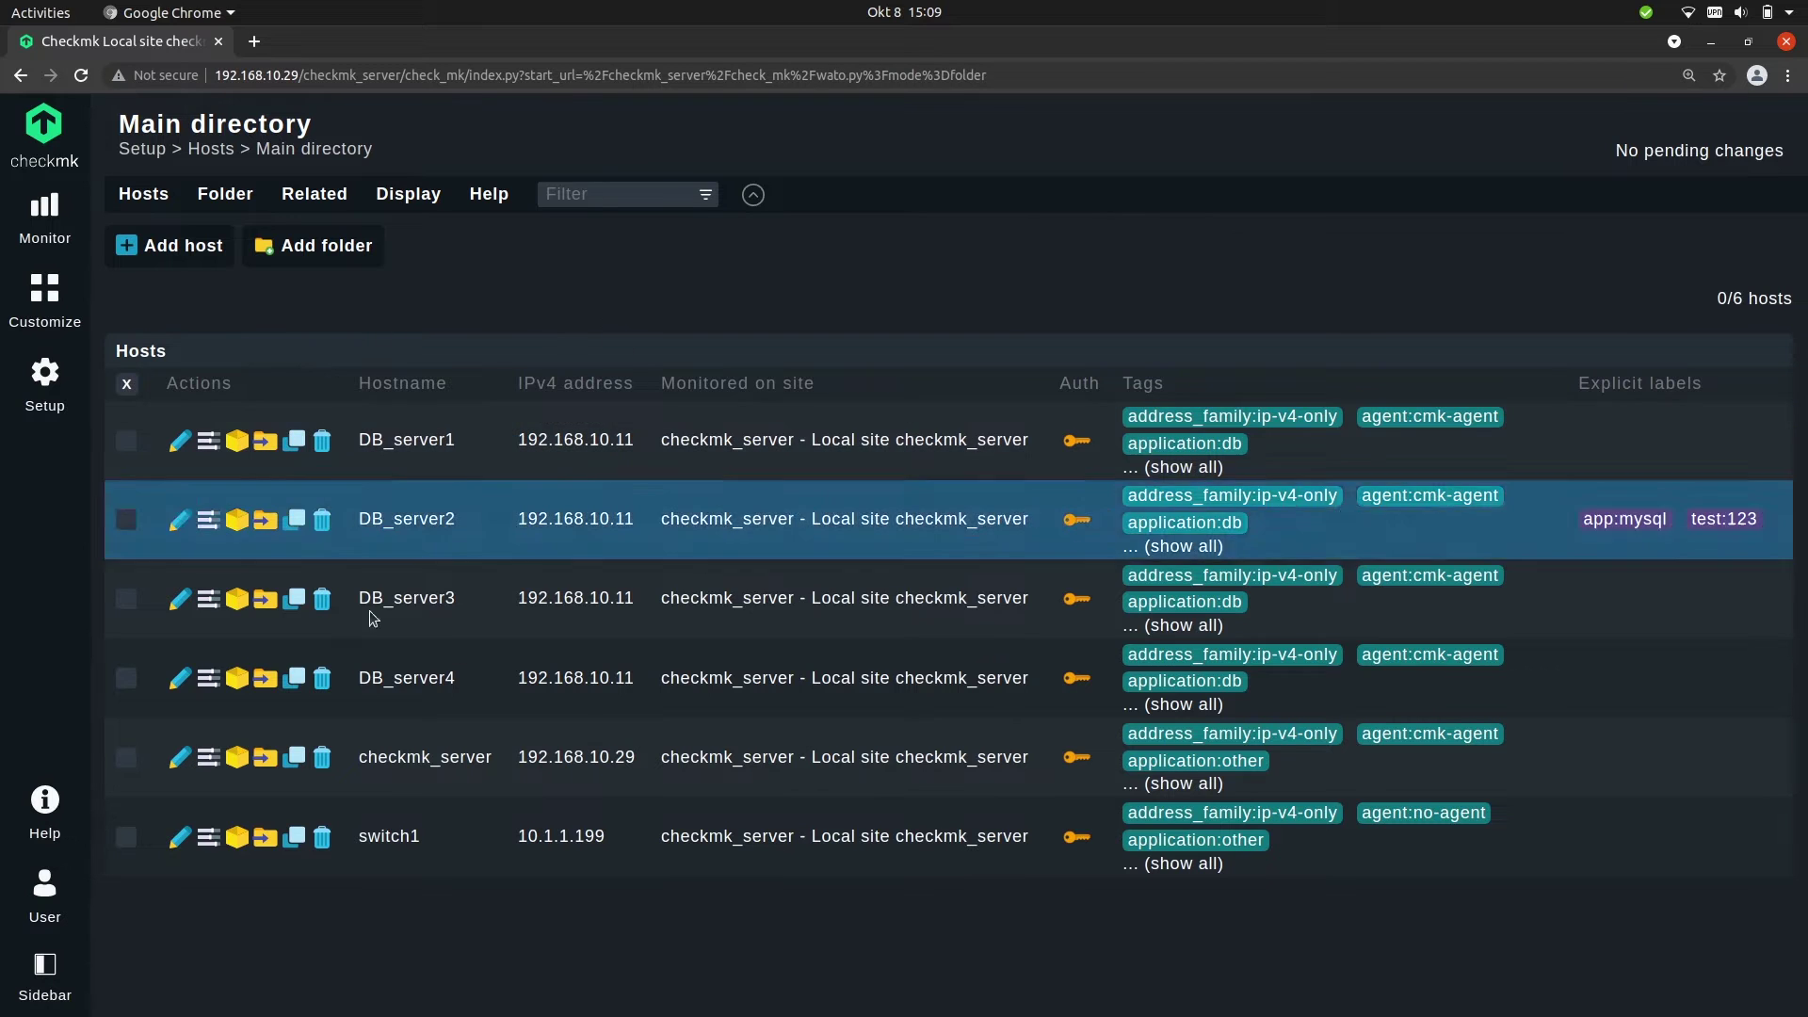
{"action": "left_click", "coordinate": [321, 252]}
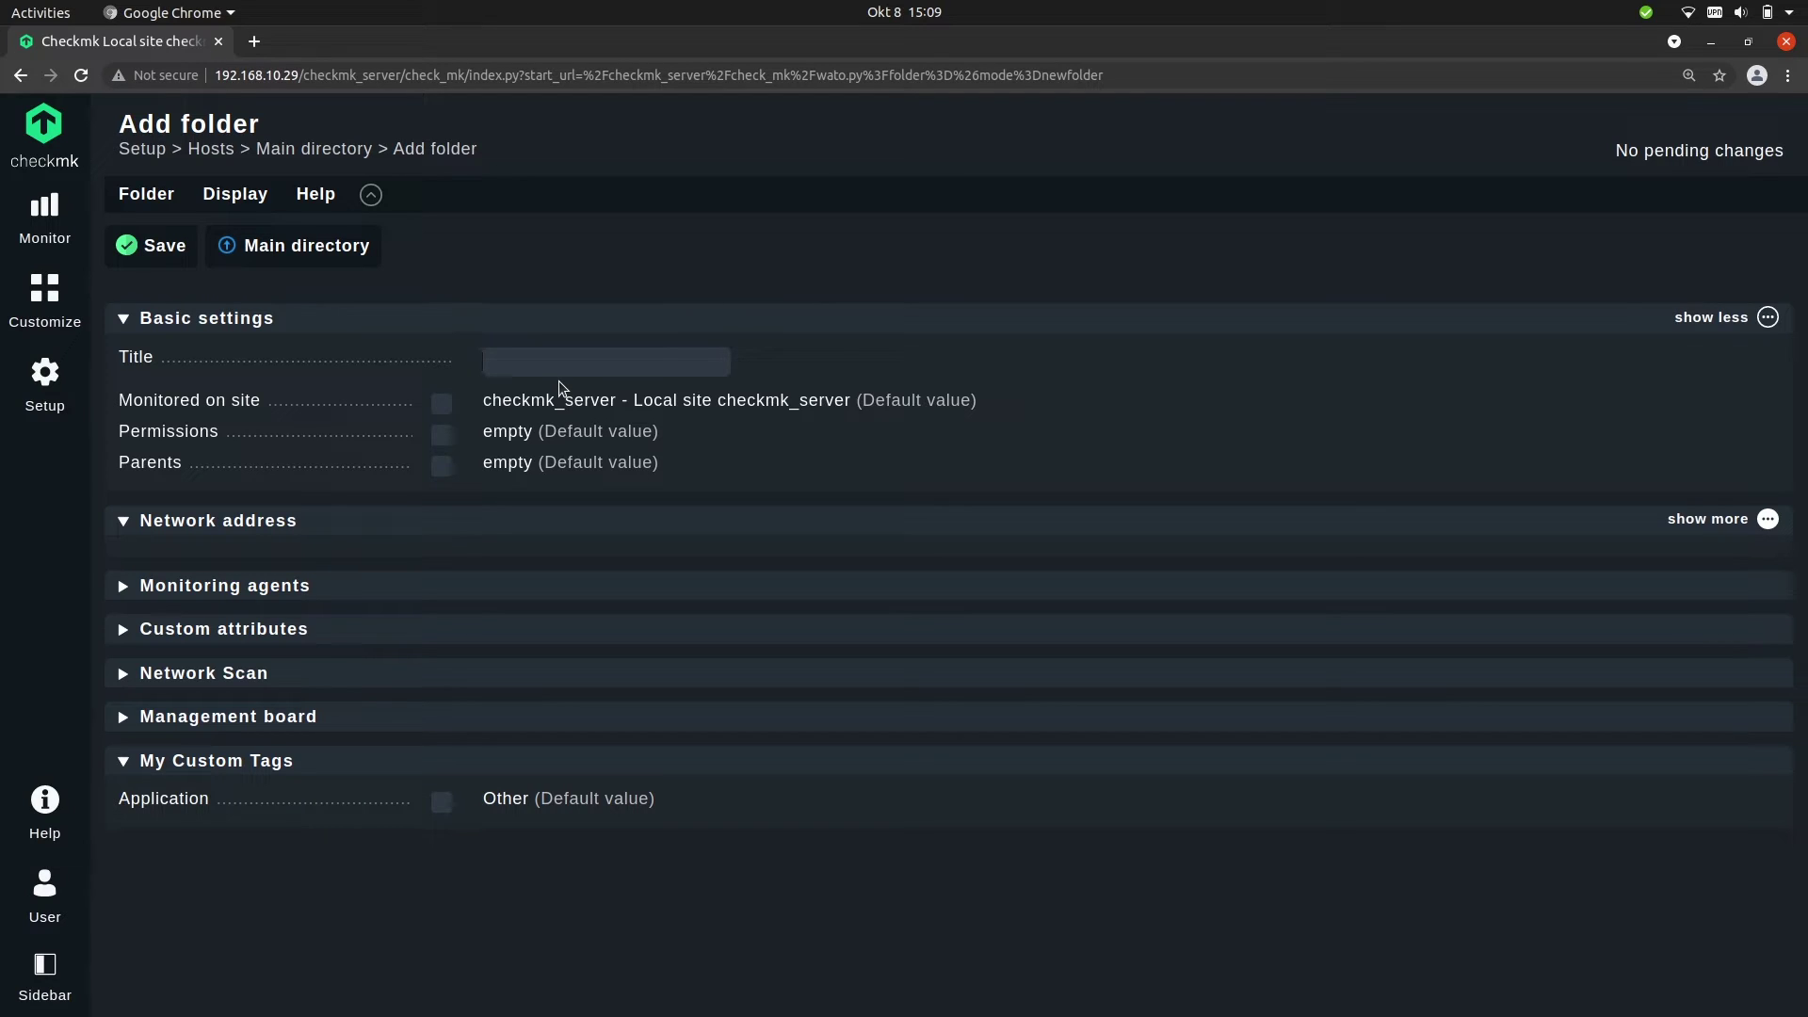
{"action": "type", "text": "Network"}
{"action": "left_click", "coordinate": [161, 247]}
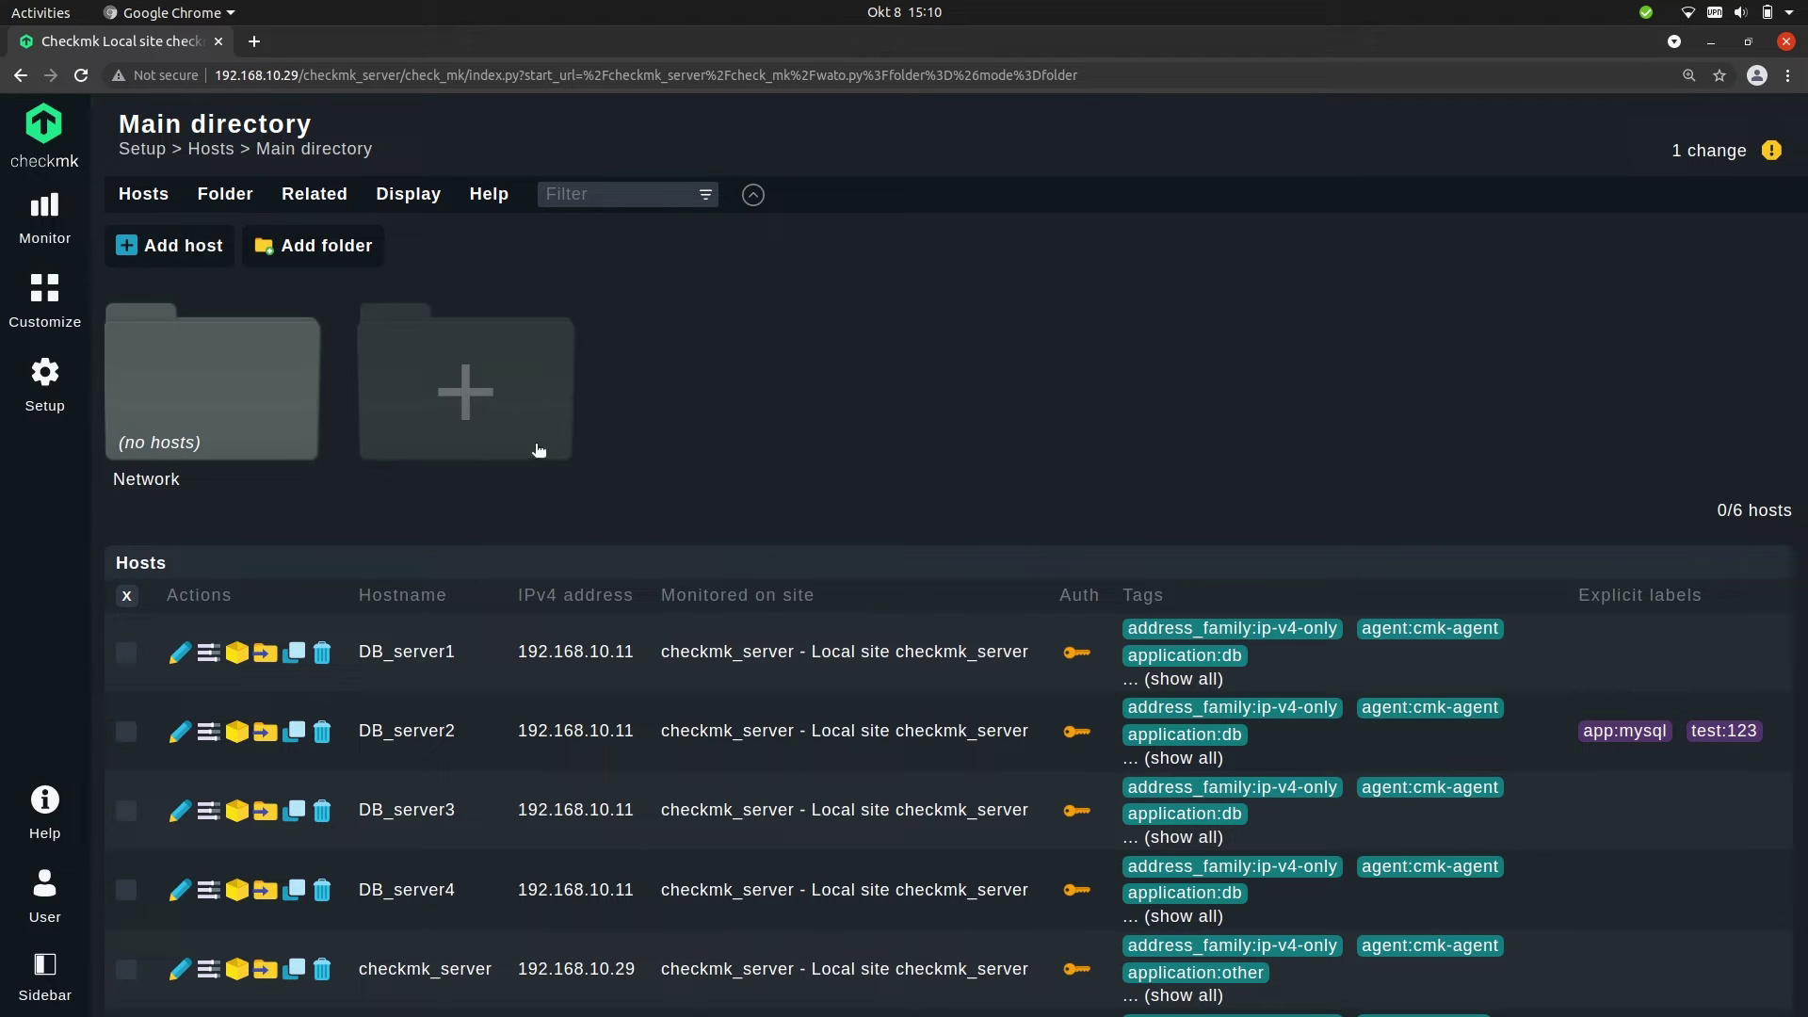
{"action": "left_click", "coordinate": [346, 251]}
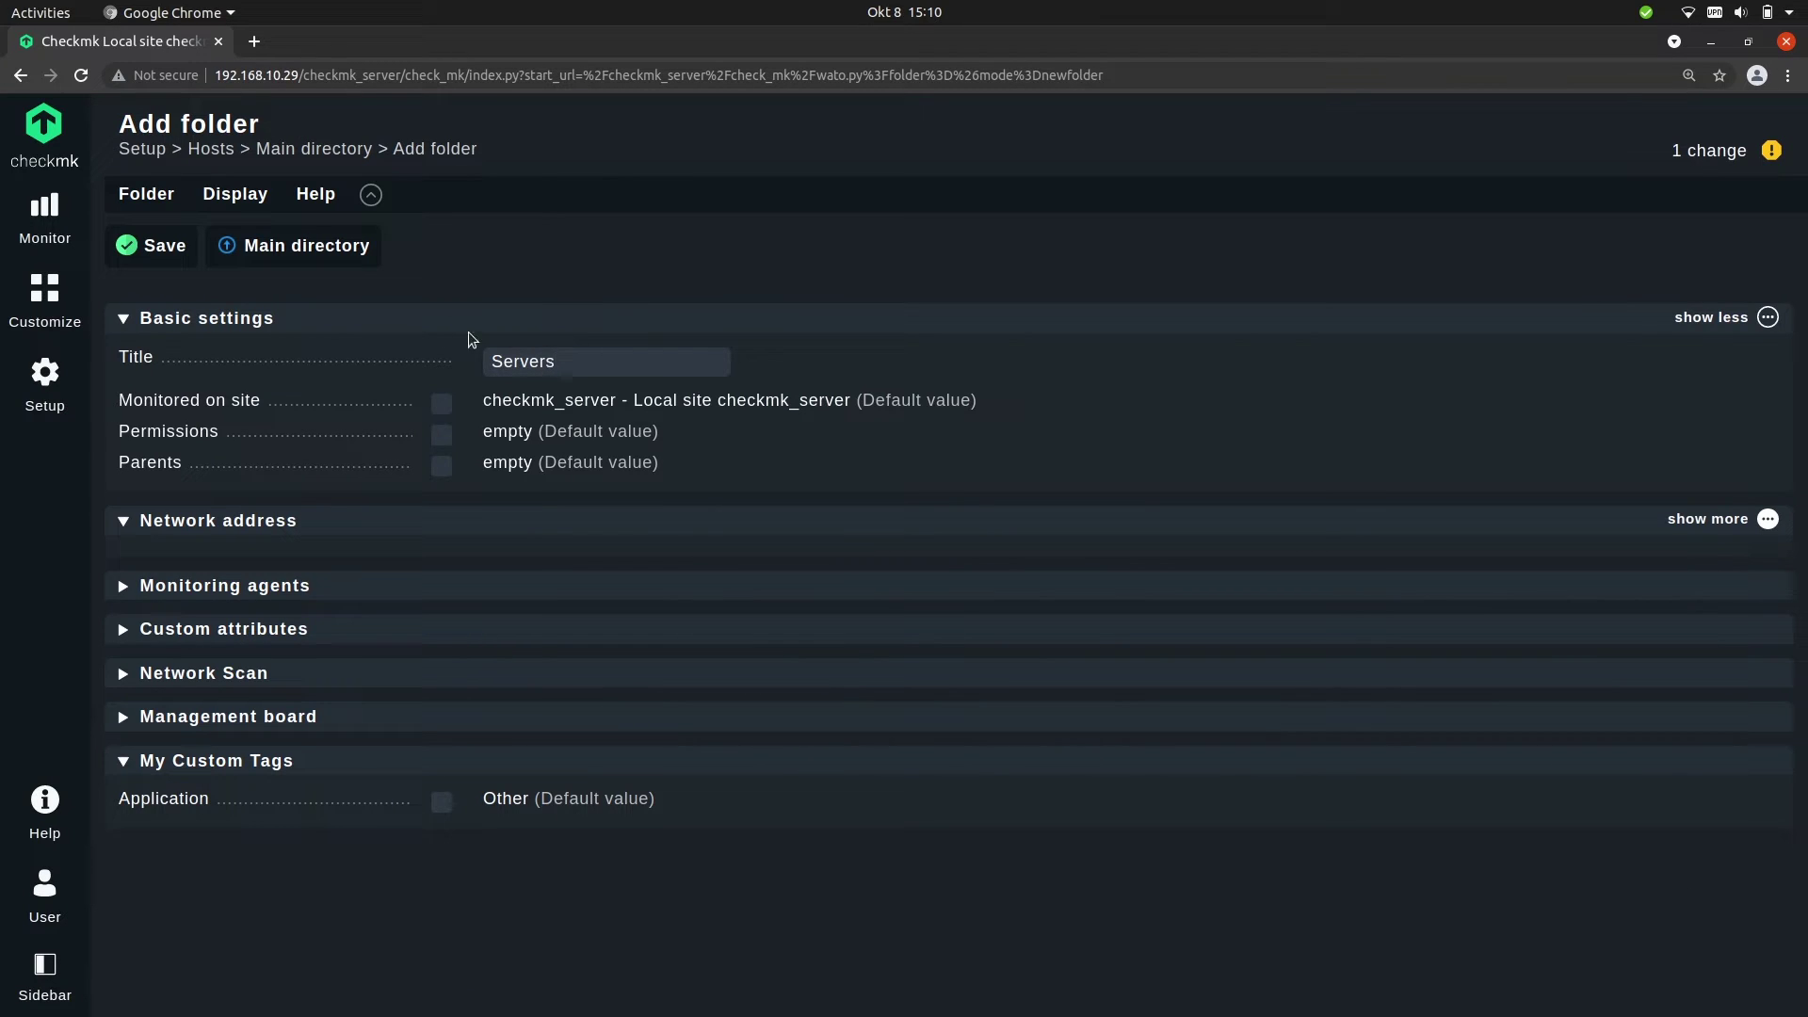
{"action": "left_click", "coordinate": [153, 246]}
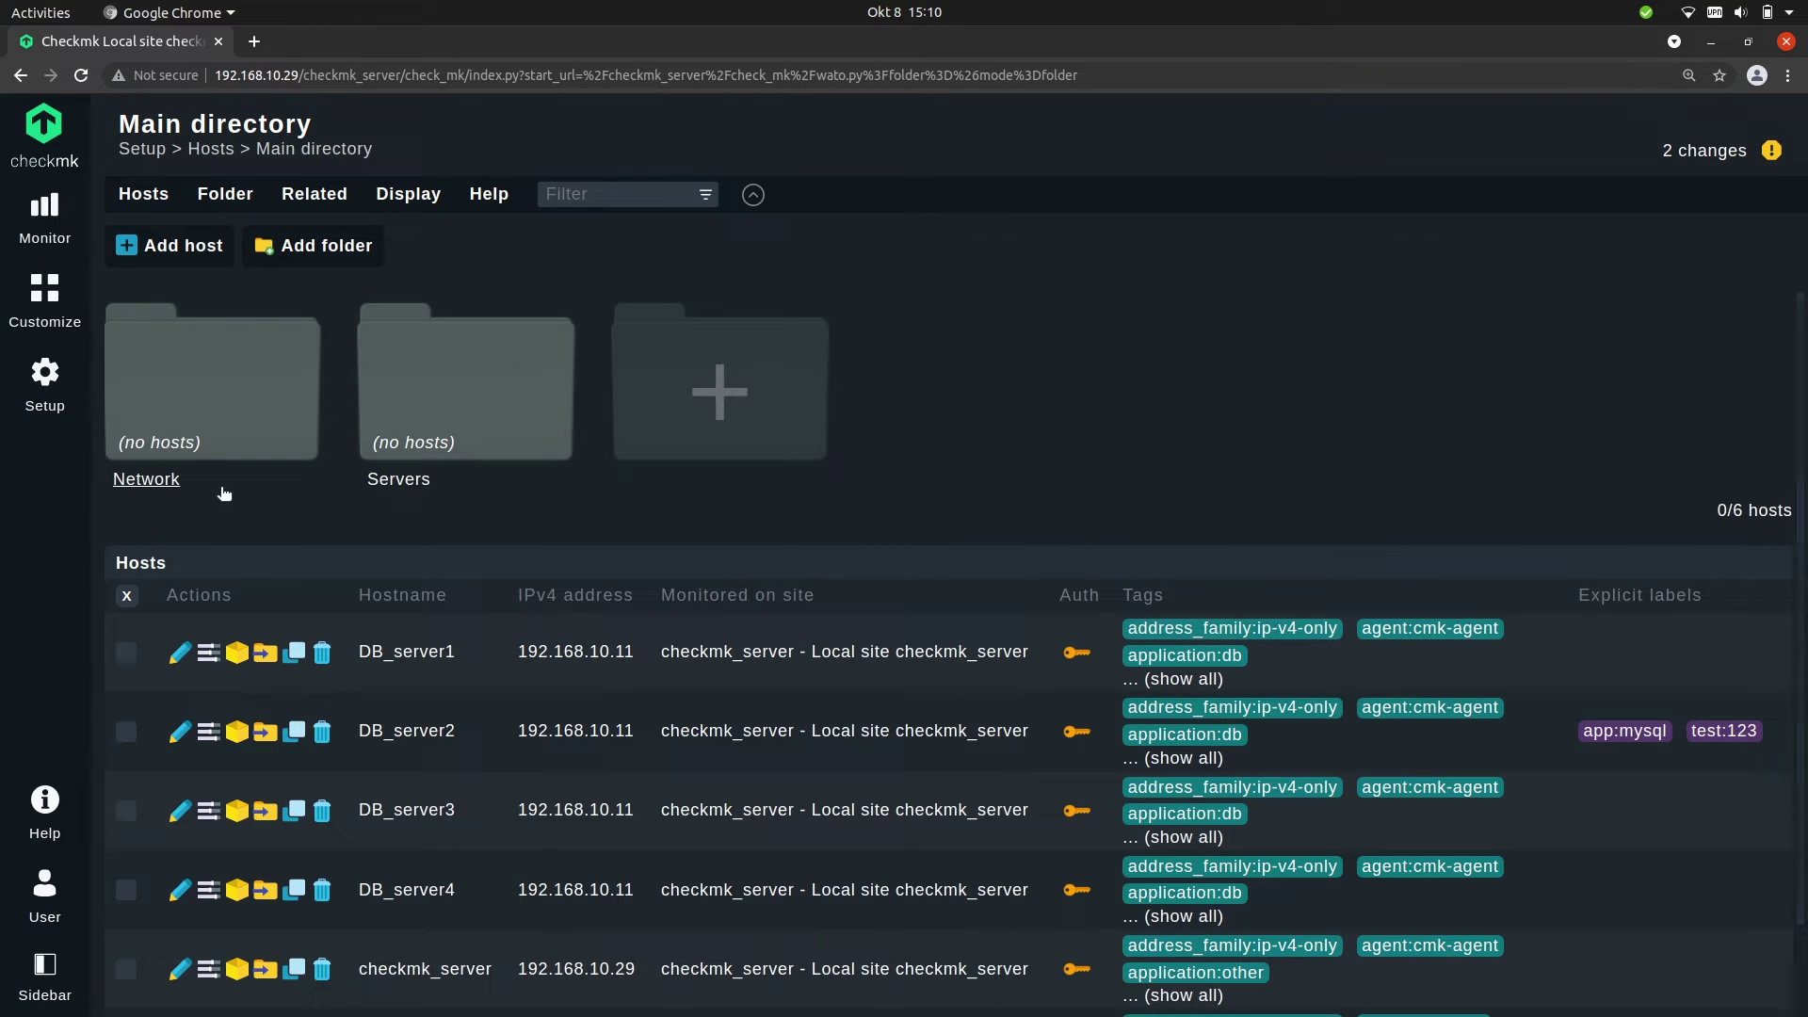
- Move the host switch1 from the main directory into the Network folder
{"action": "scroll", "coordinate": [243, 509], "scroll_direction": "down", "scroll_amount": 1}
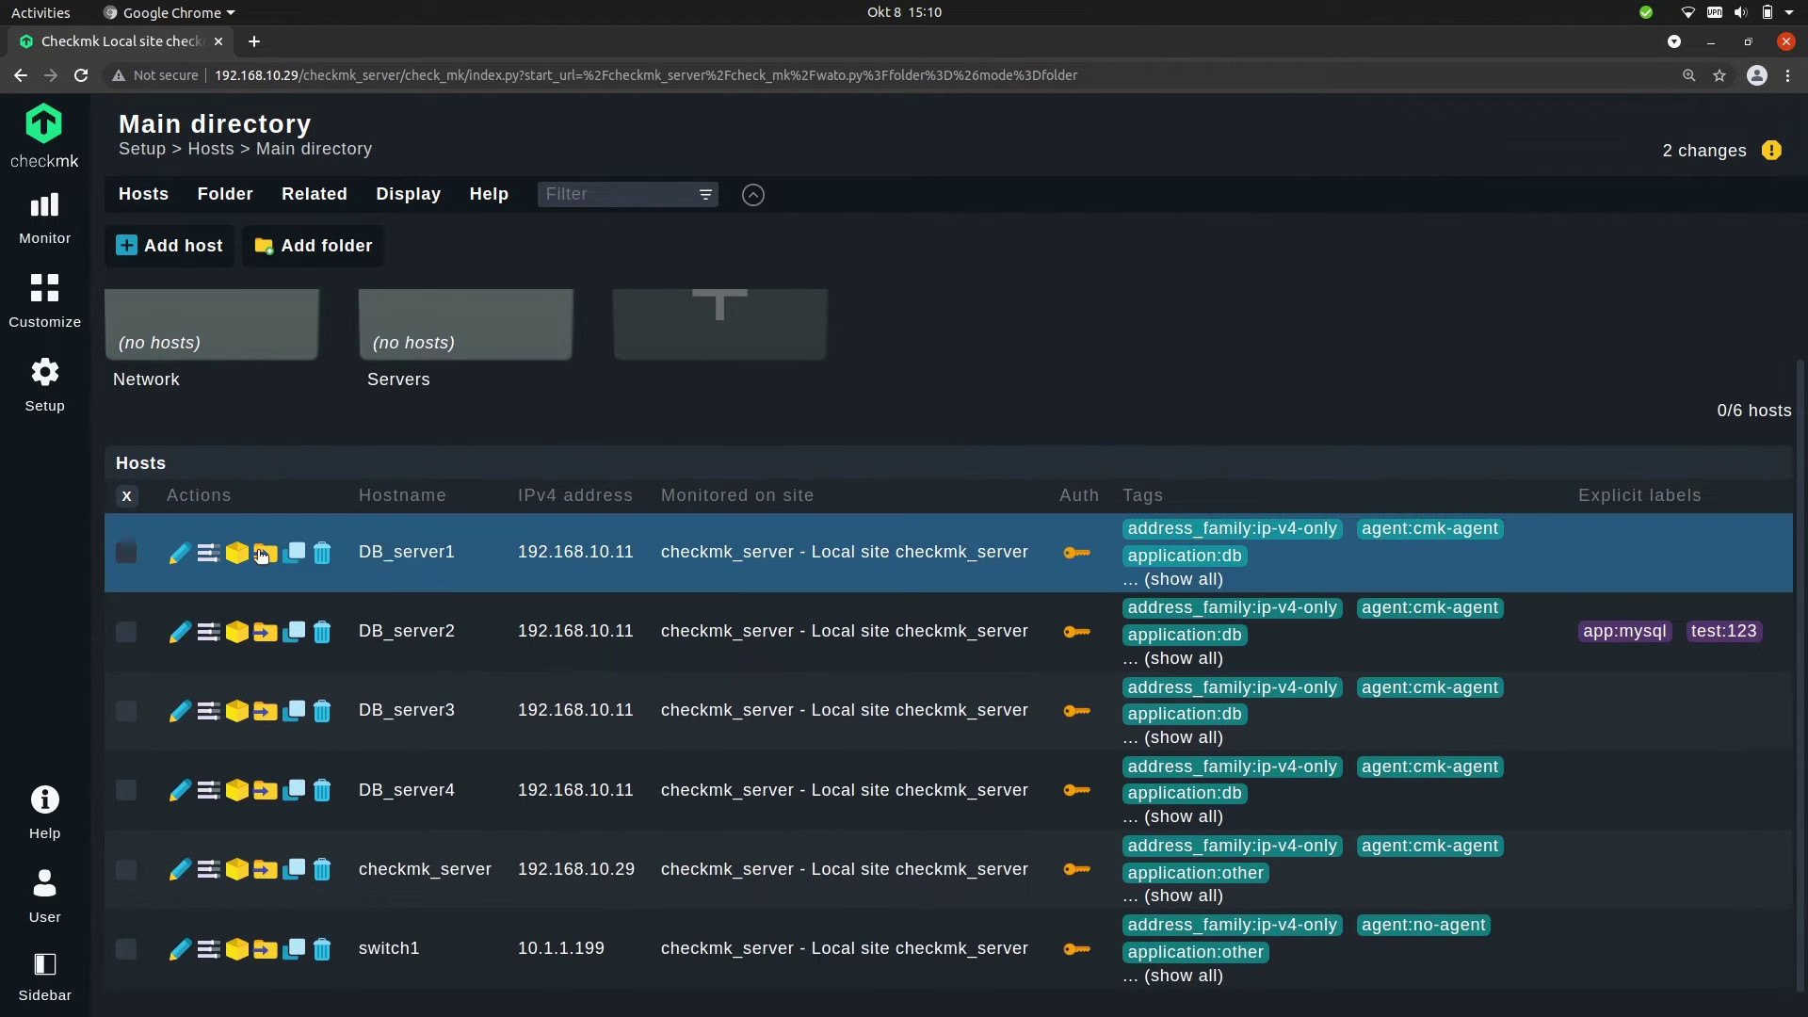
{"action": "scroll", "coordinate": [280, 565], "scroll_direction": "up", "scroll_amount": 1}
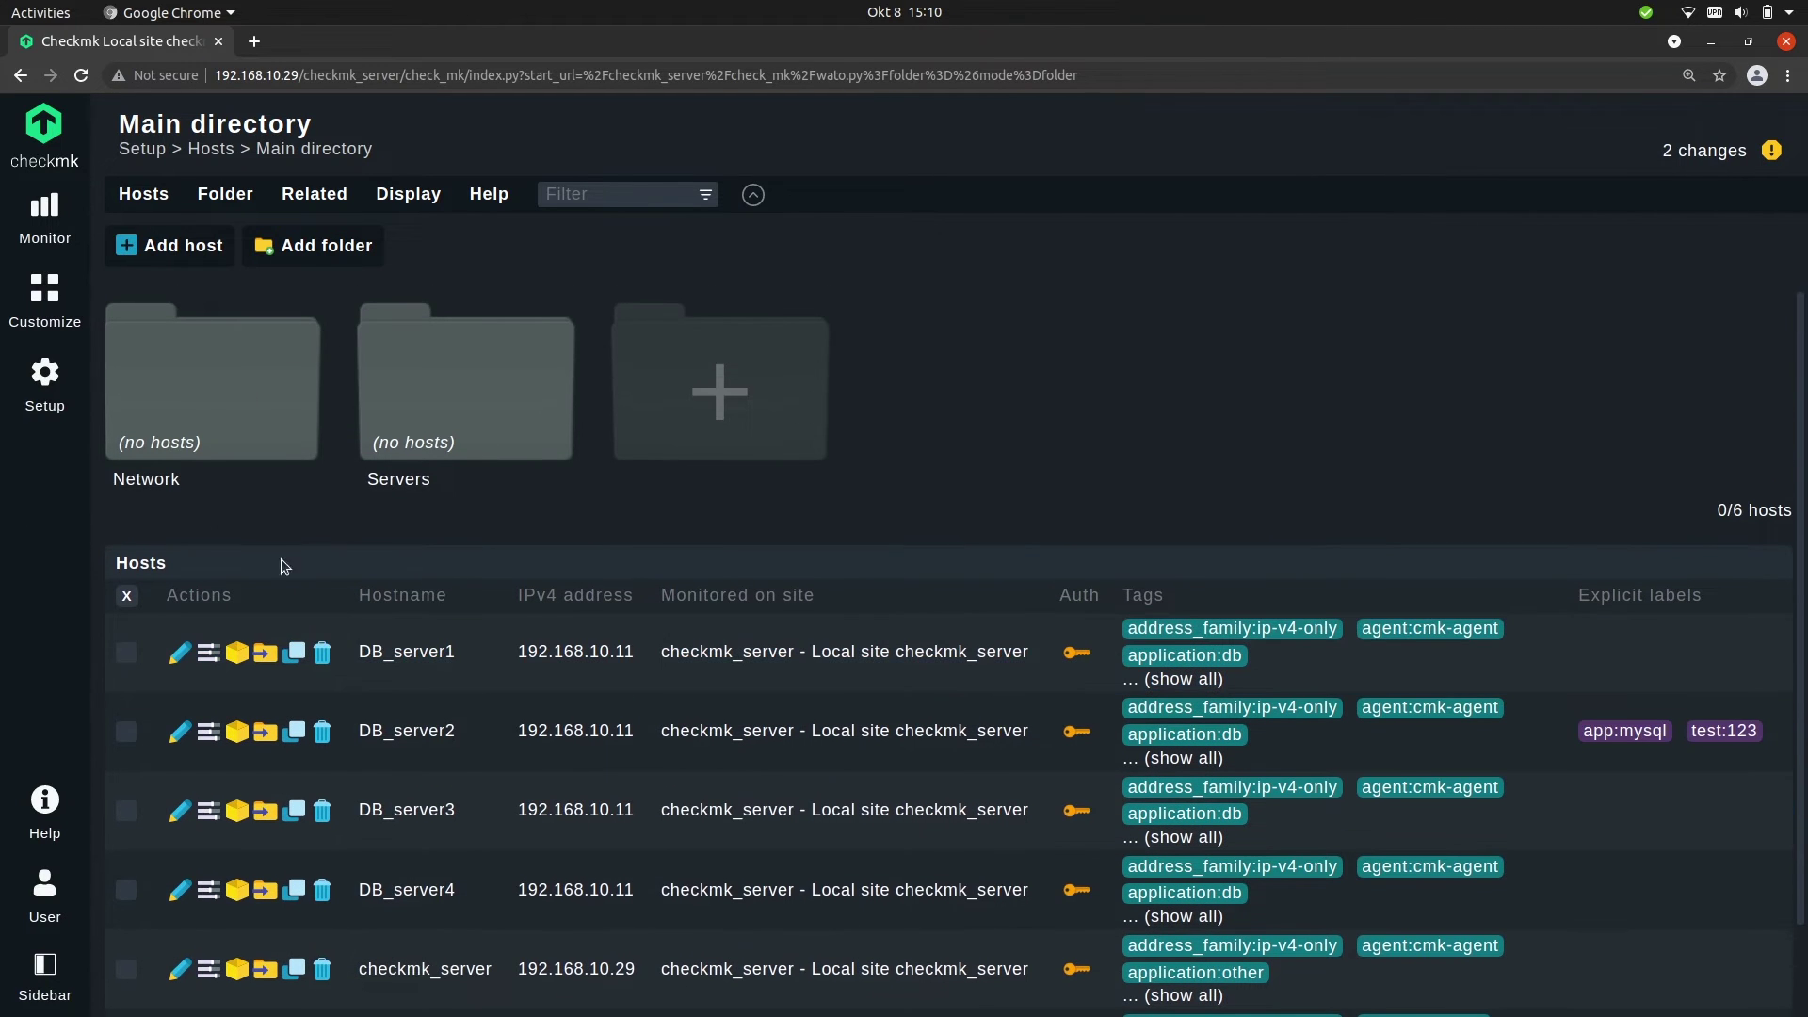
{"action": "scroll", "coordinate": [282, 565], "scroll_direction": "down", "scroll_amount": 1}
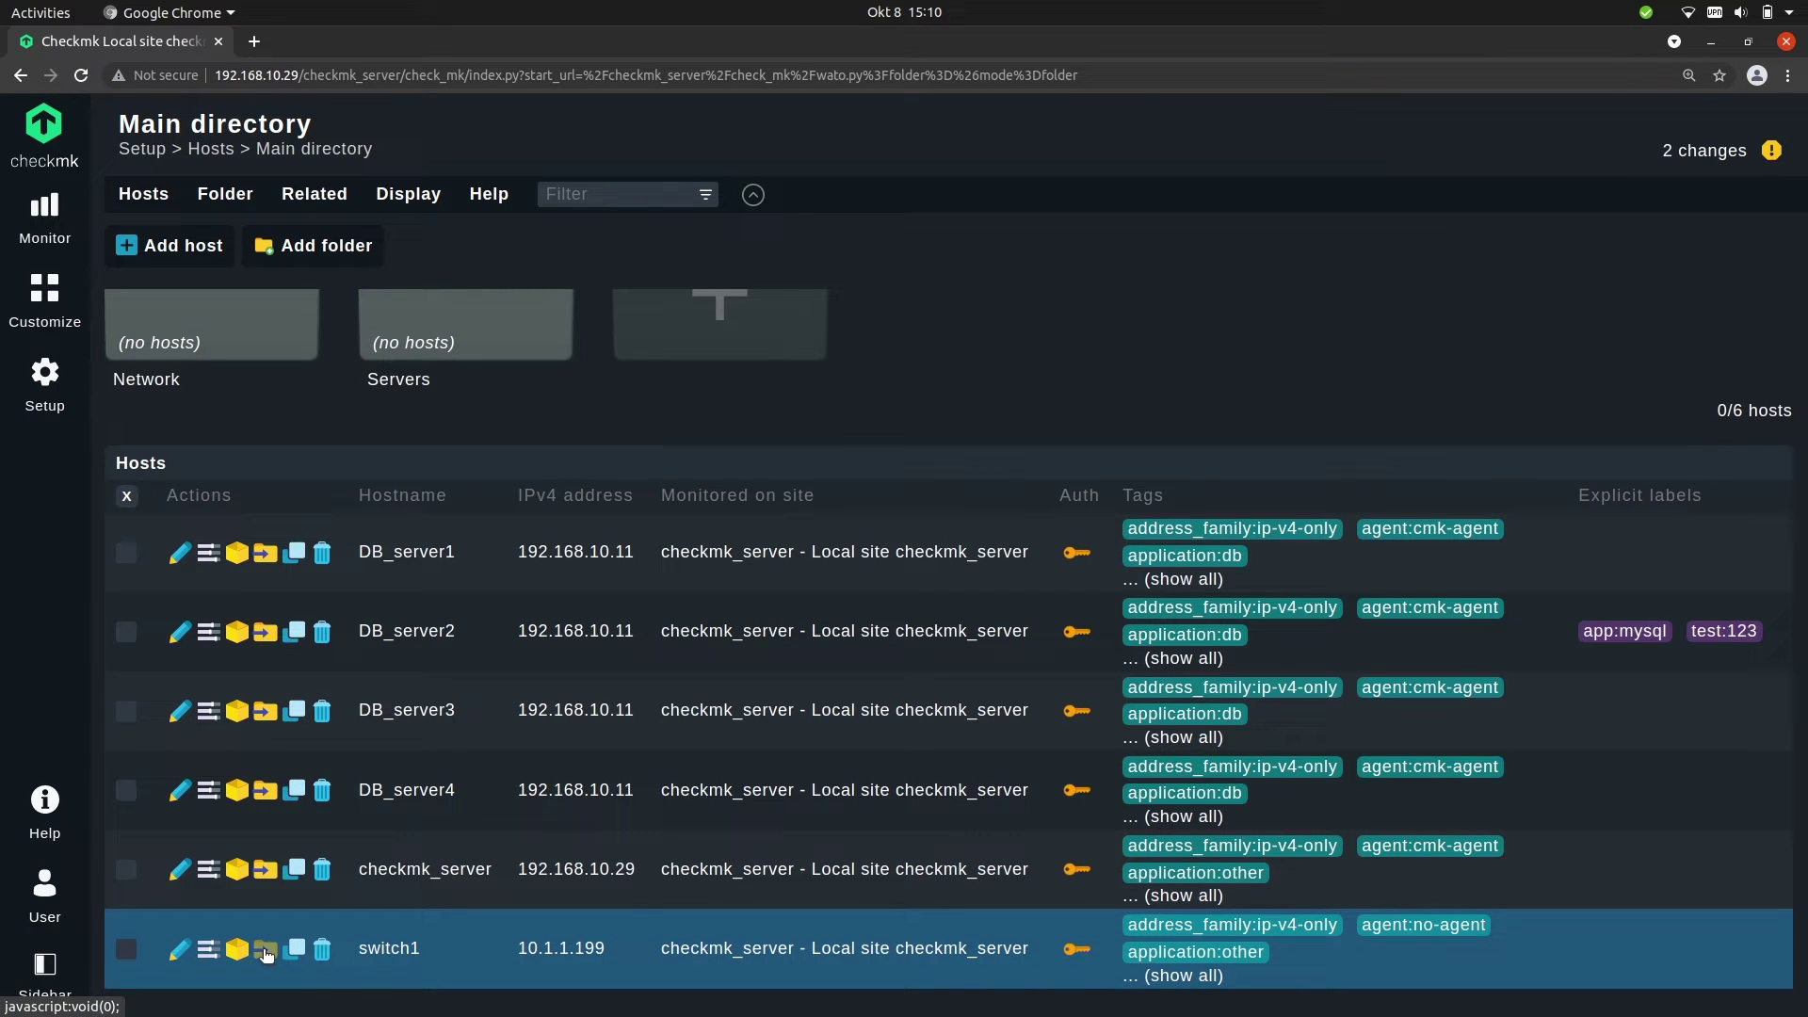
{"action": "left_click", "coordinate": [265, 951]}
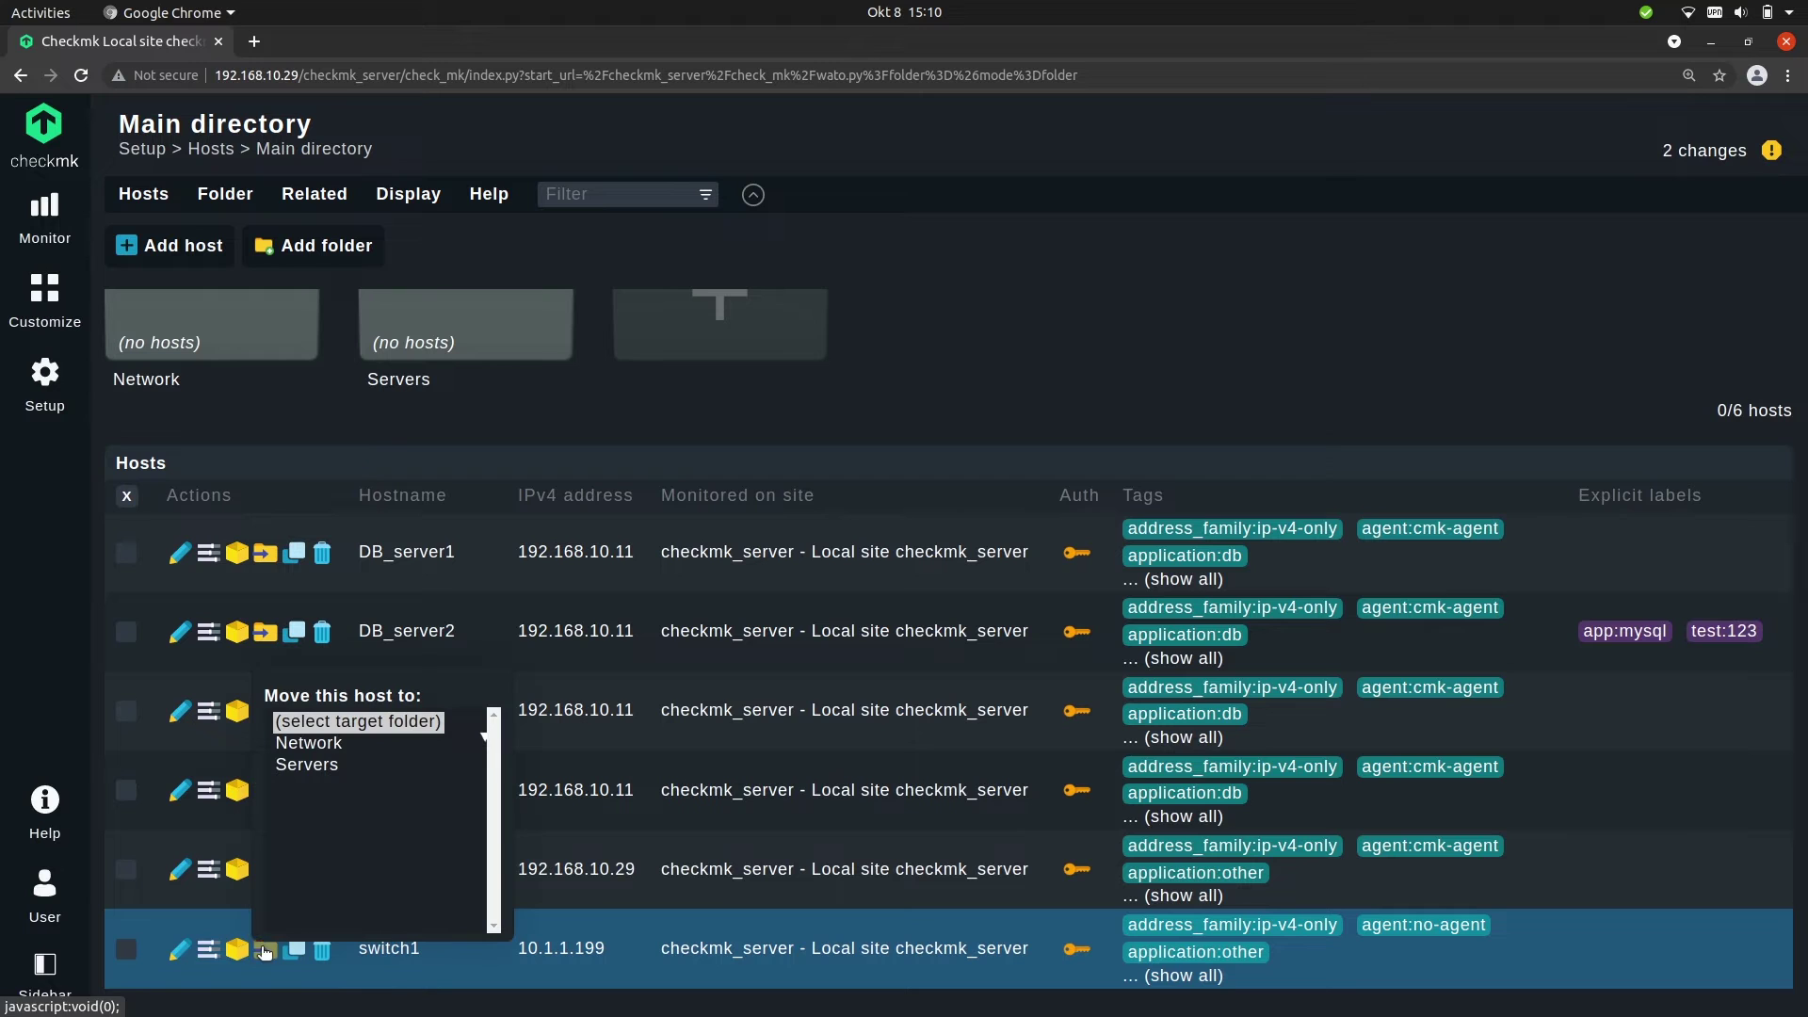
{"action": "left_click", "coordinate": [318, 744]}
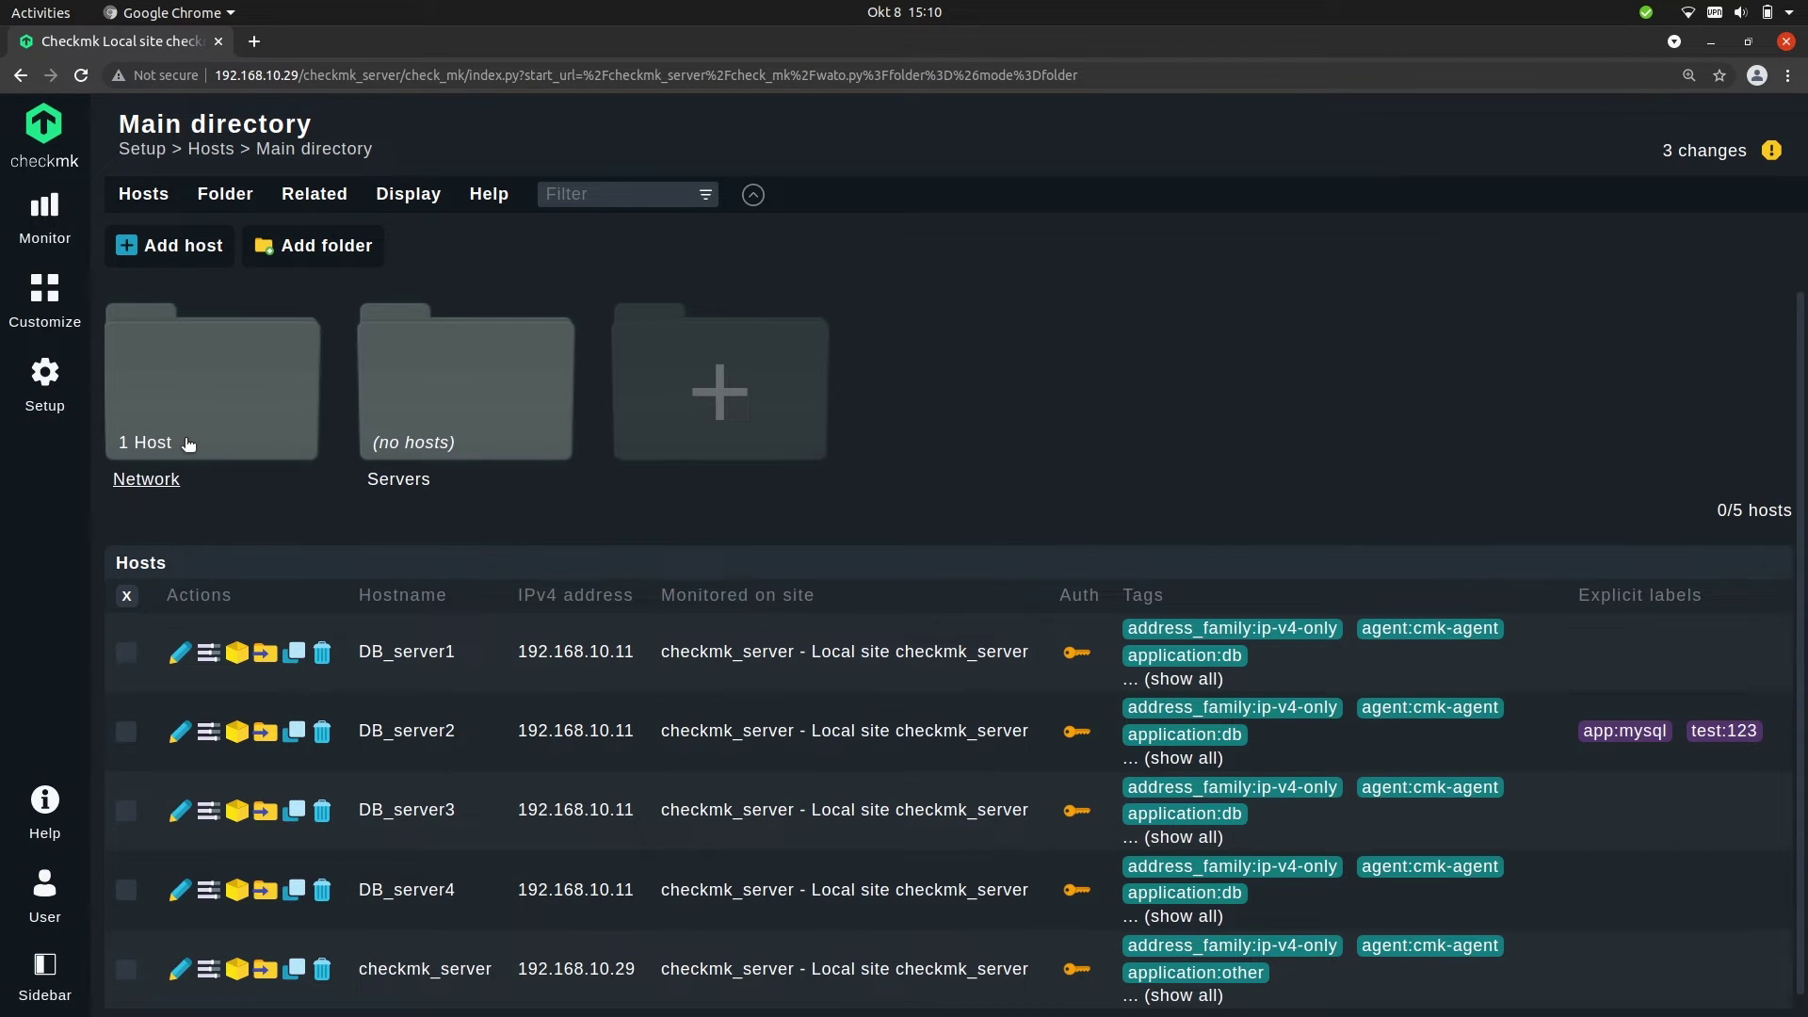
- Select all remaining hosts in the main directory and move them together into the Servers folder
{"action": "scroll", "coordinate": [292, 613], "scroll_direction": "down", "scroll_amount": 1}
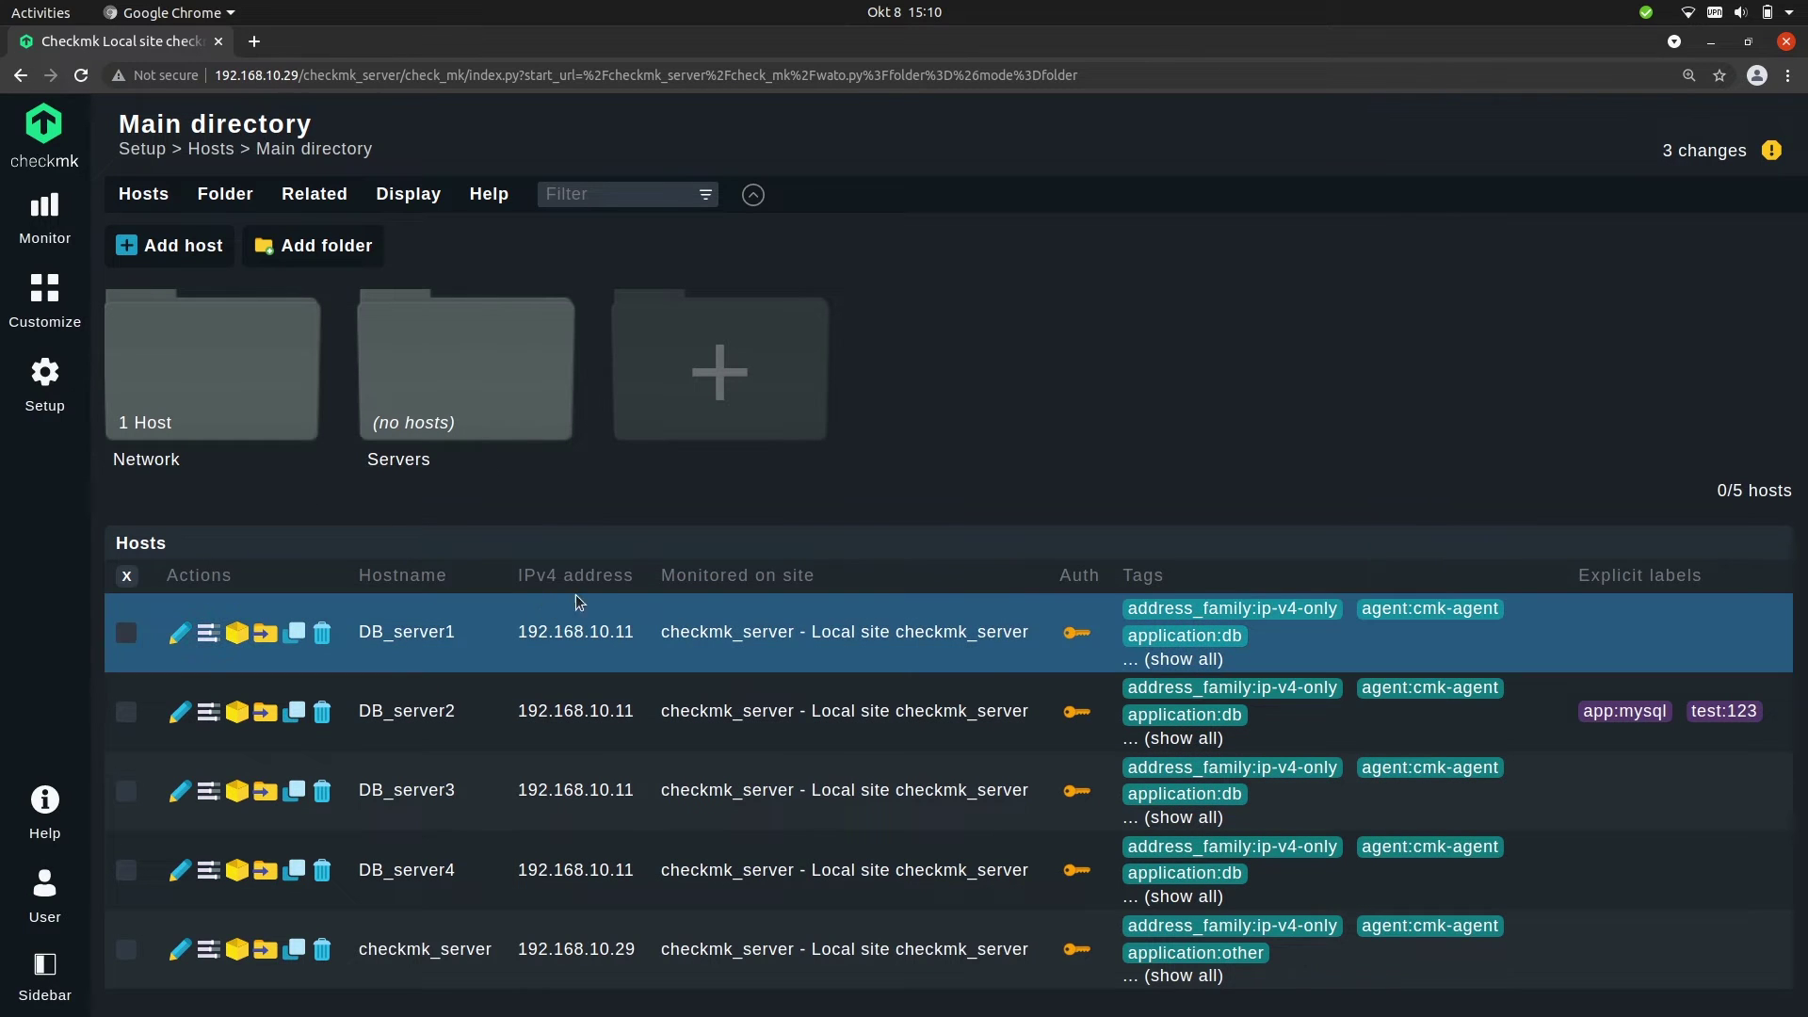
{"action": "left_click", "coordinate": [127, 577]}
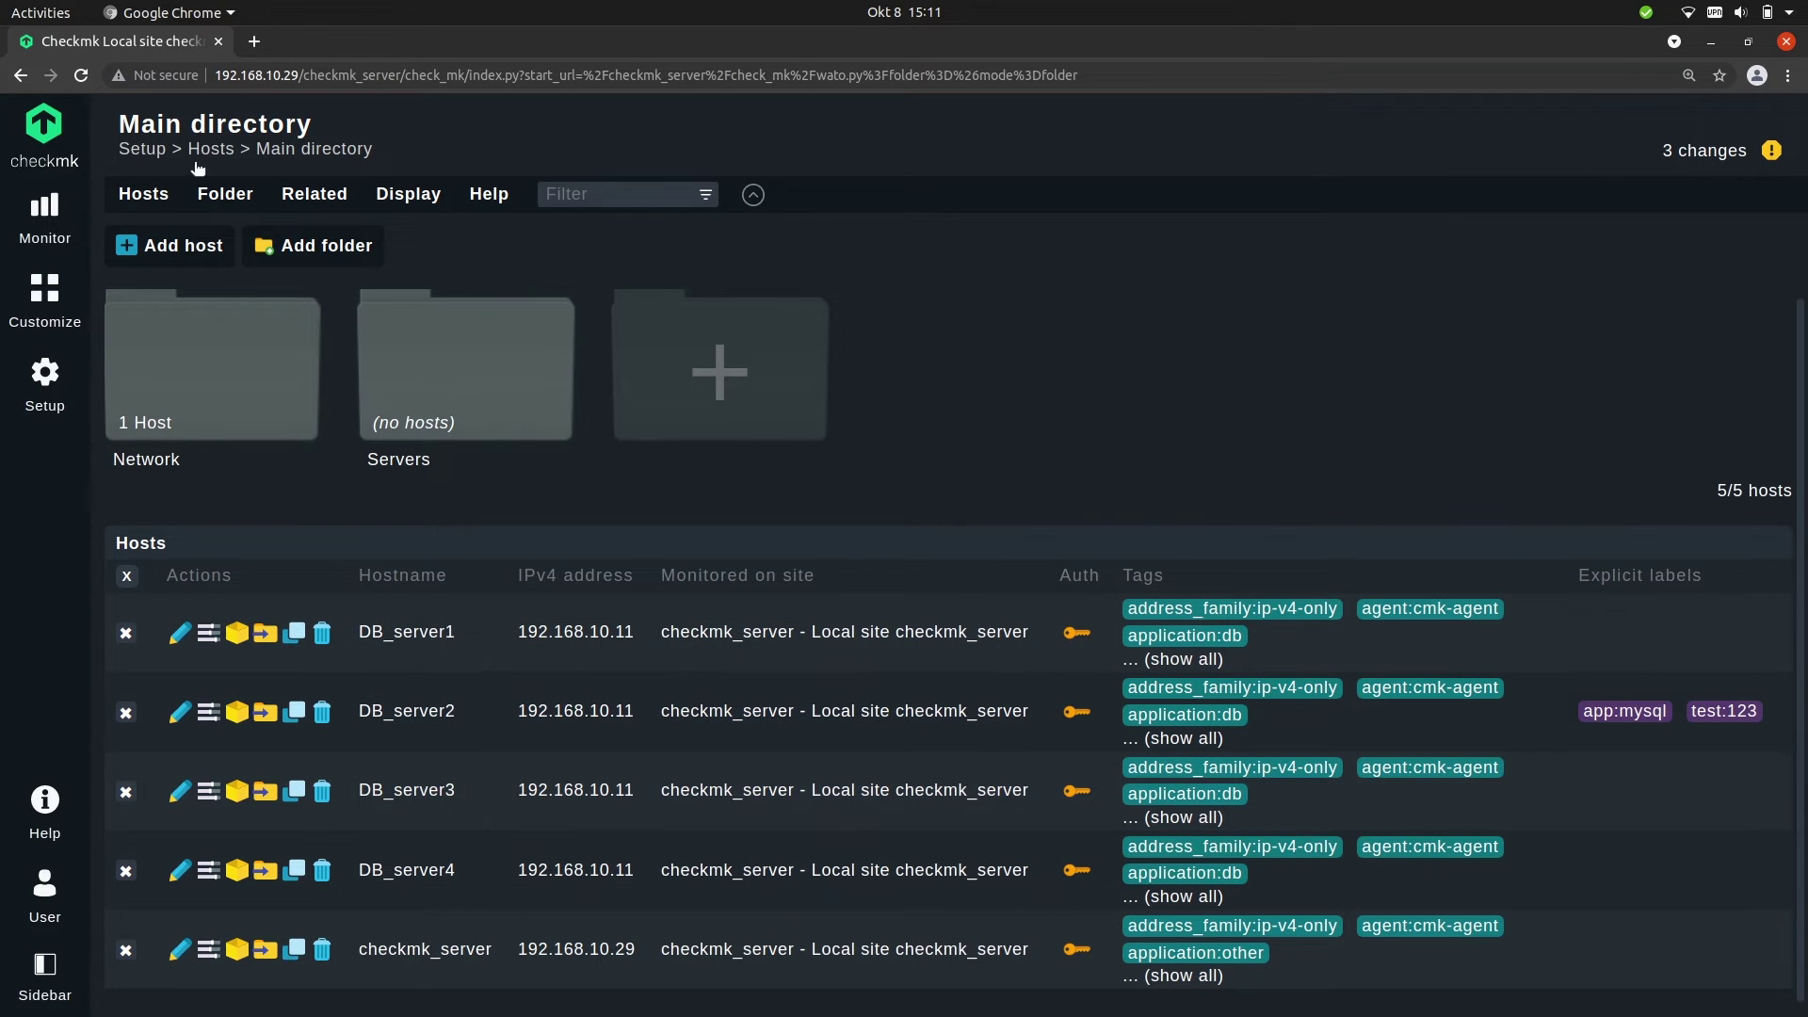
{"action": "left_click", "coordinate": [143, 198]}
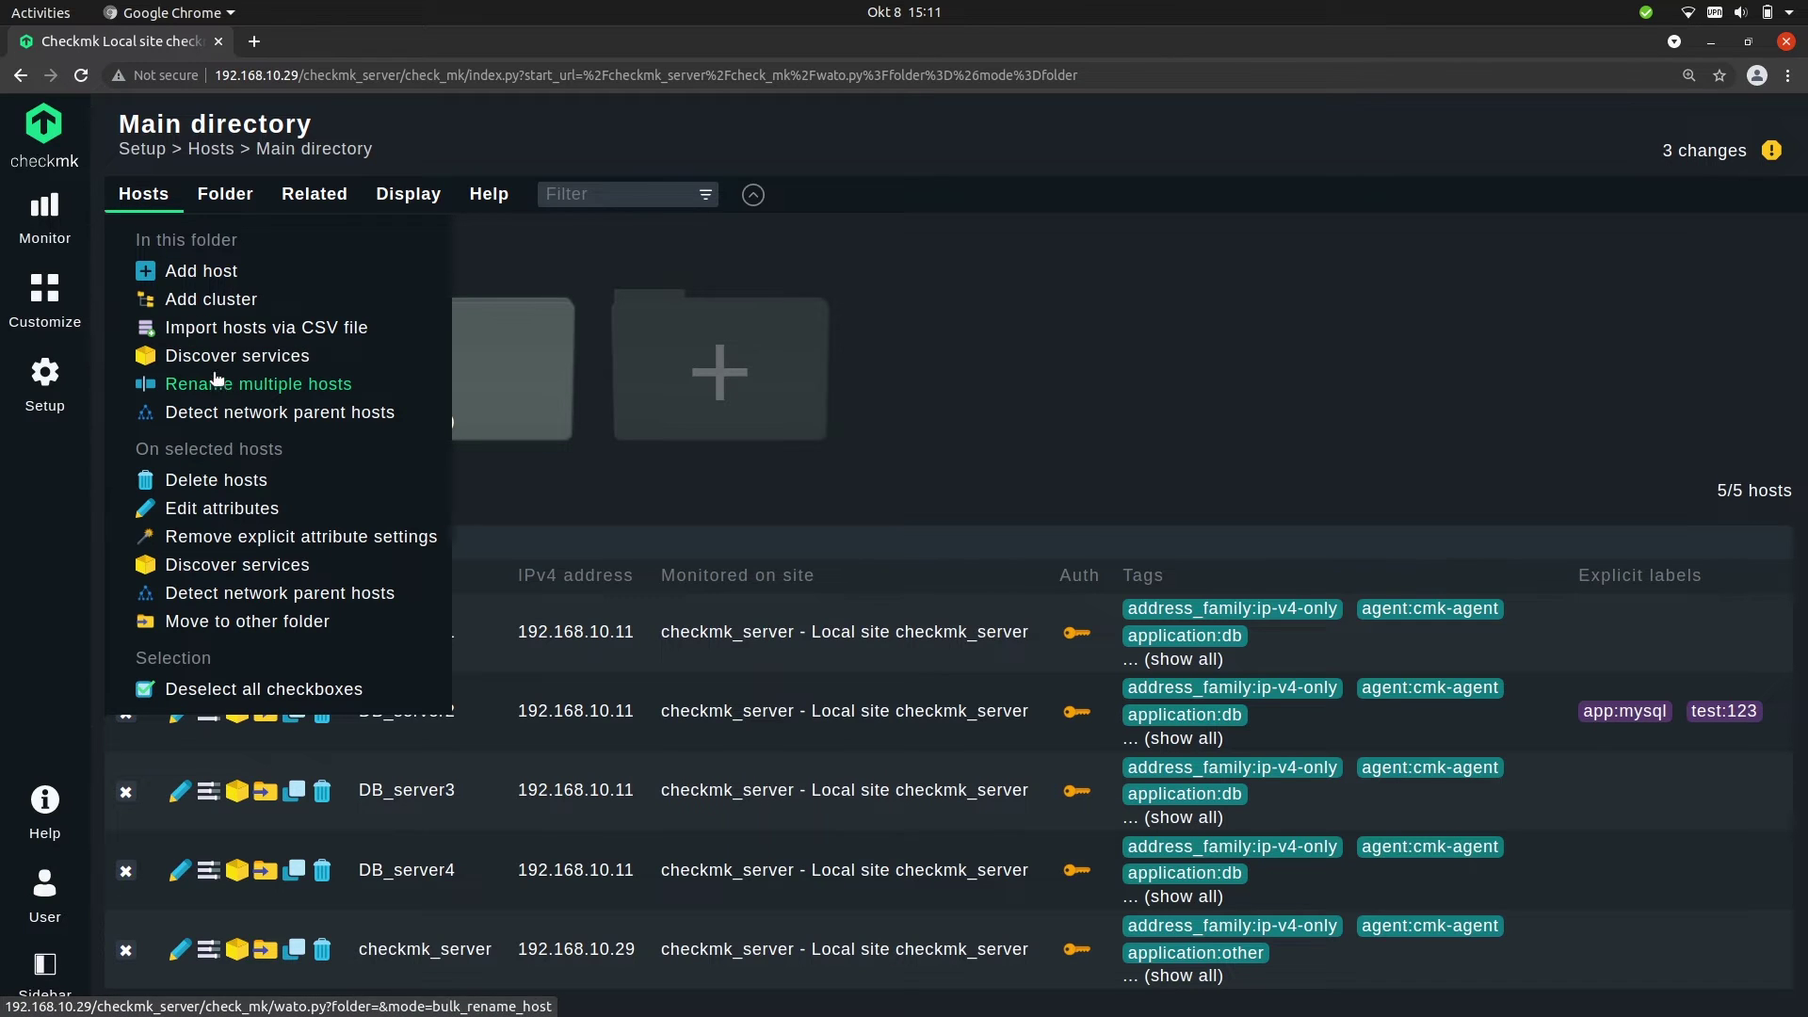
{"action": "left_click", "coordinate": [240, 625]}
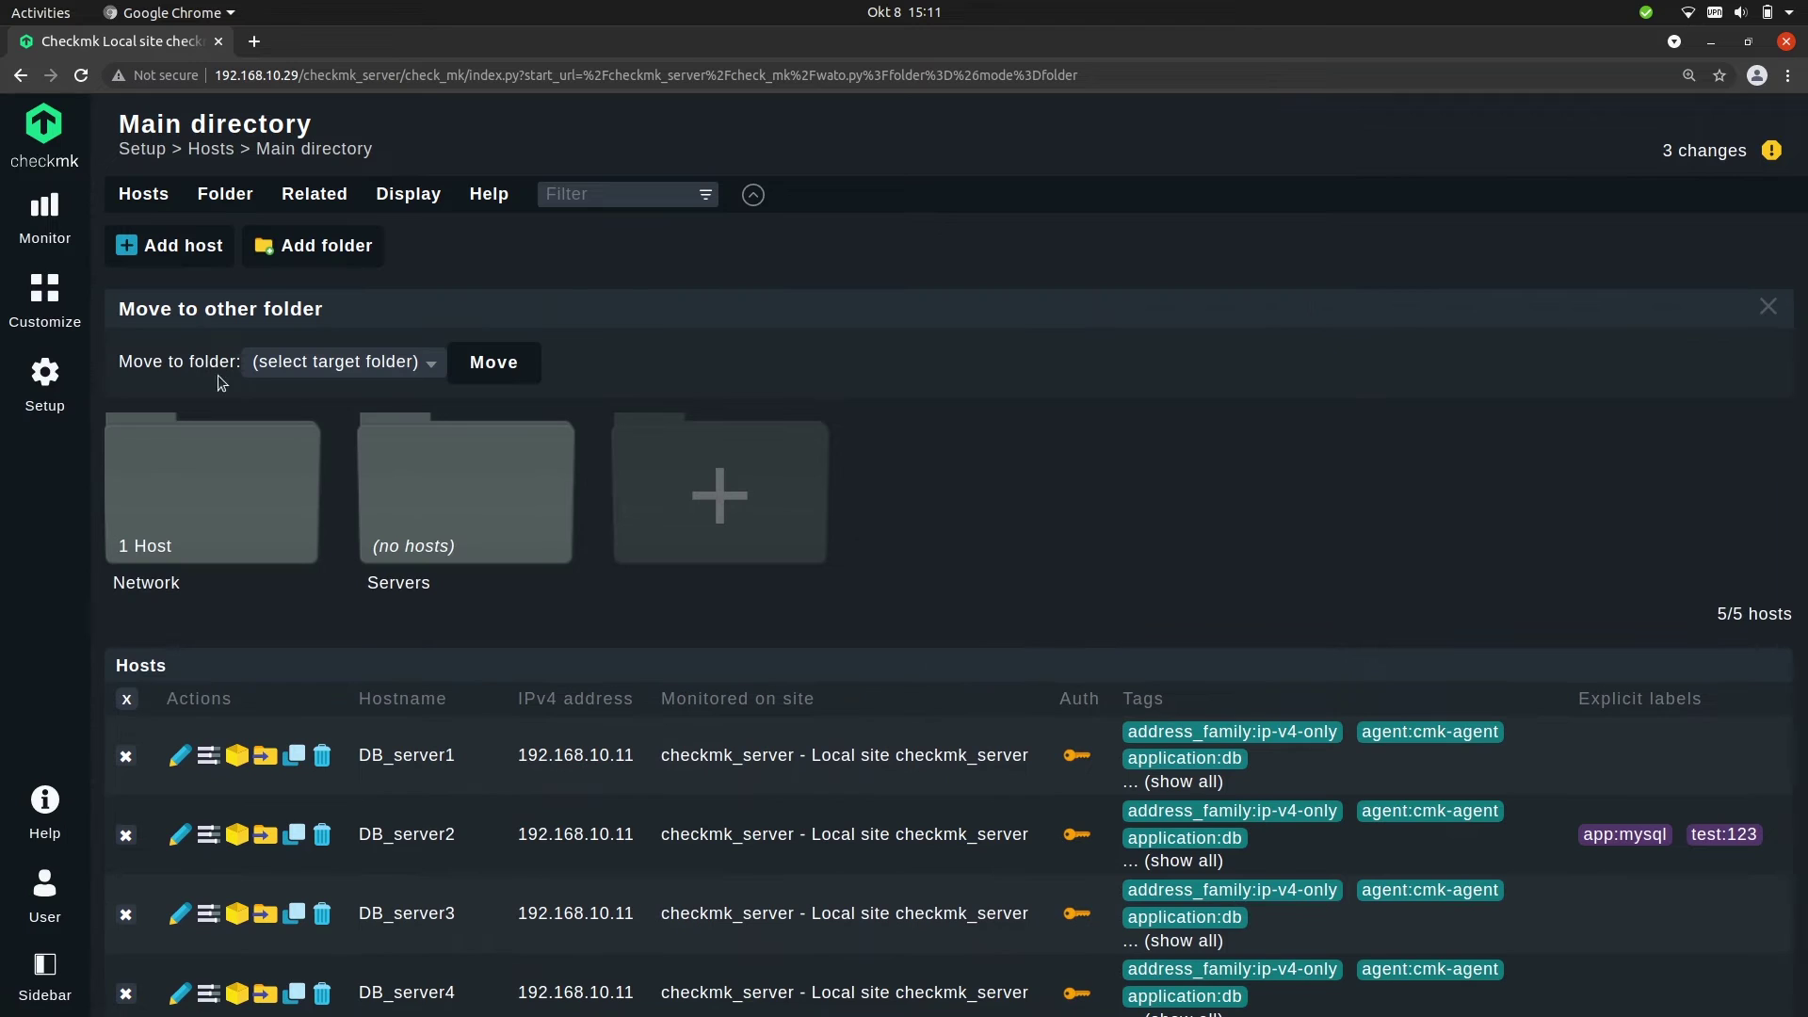
{"action": "left_click", "coordinate": [350, 365]}
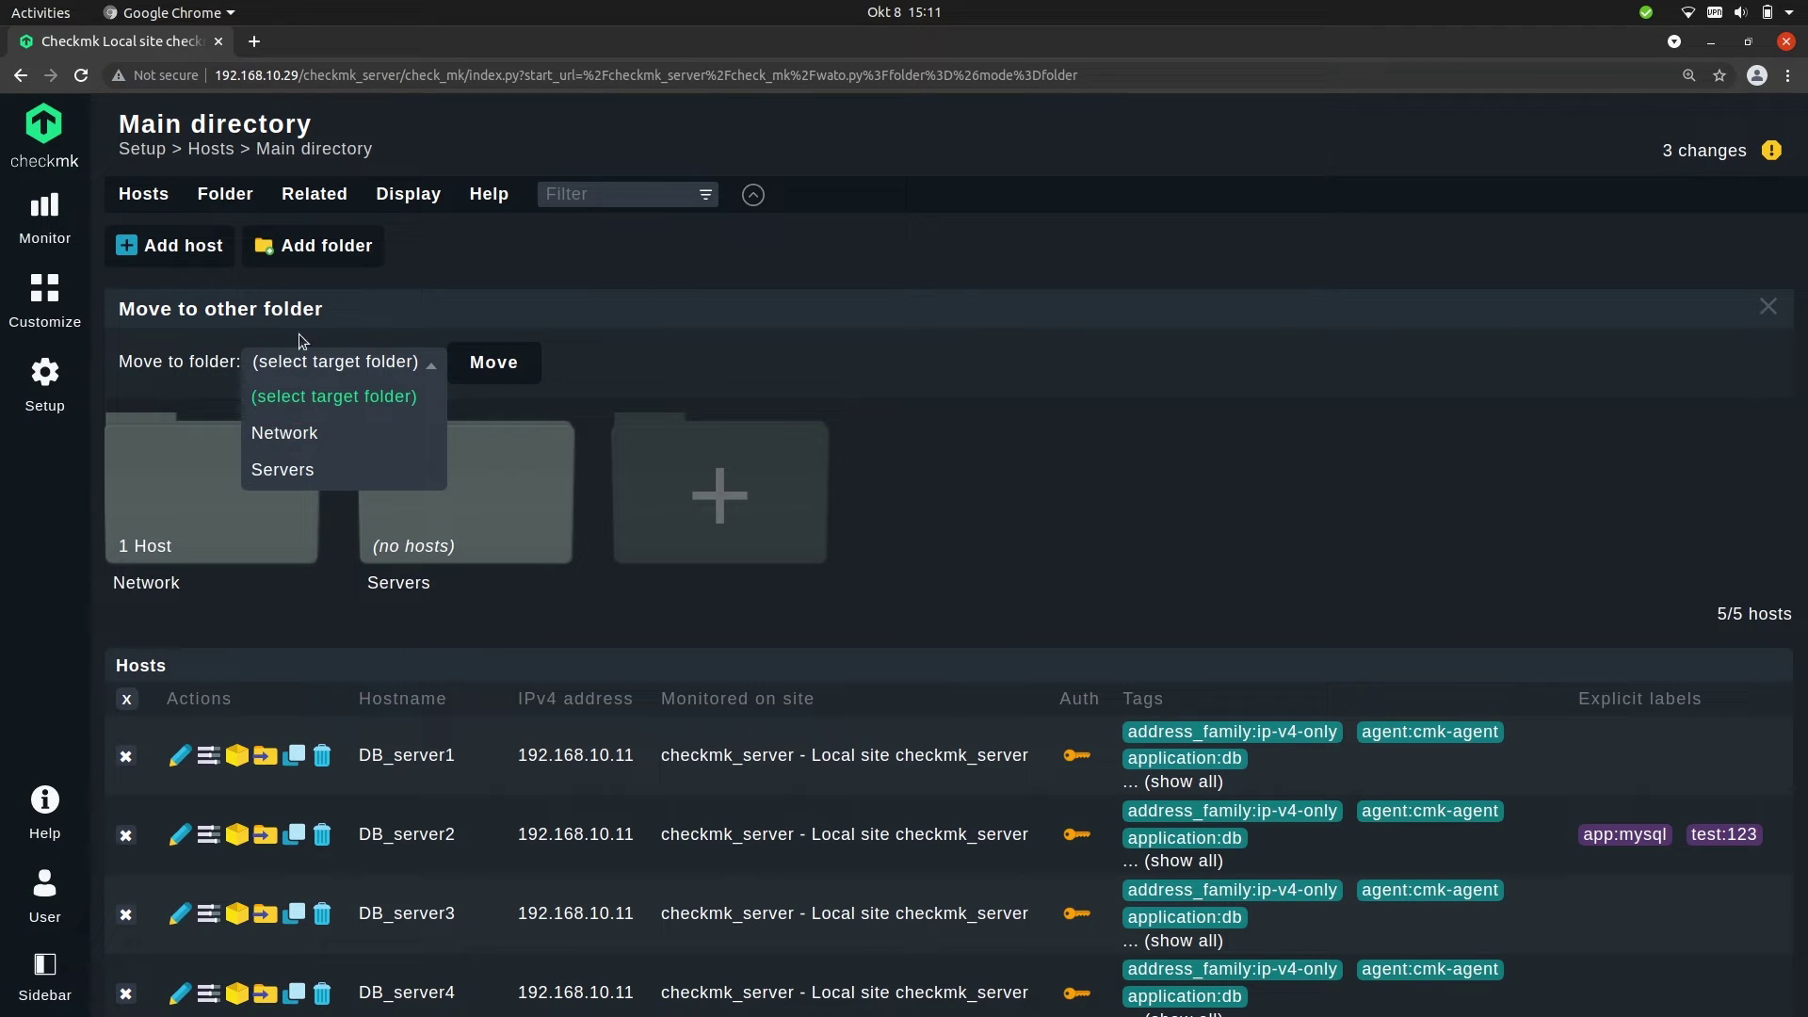
{"action": "left_click", "coordinate": [294, 480]}
{"action": "left_click", "coordinate": [390, 363]}
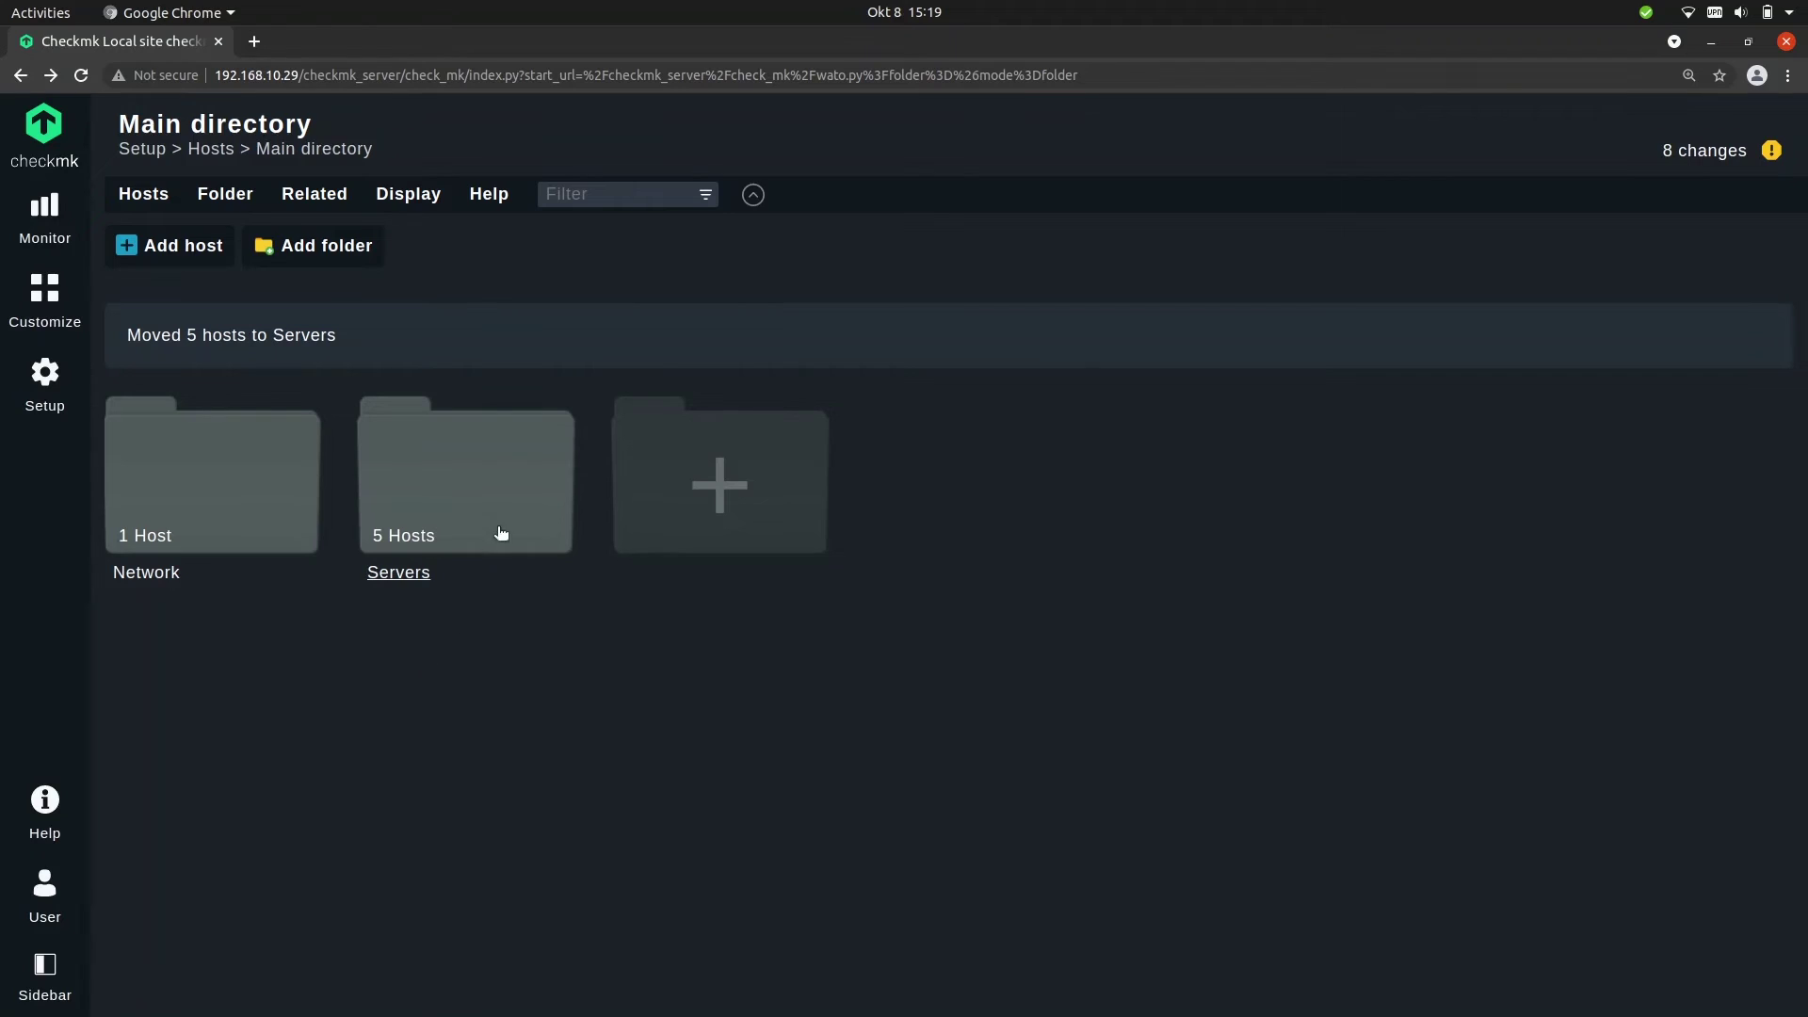
- In the Servers folder's properties, set the Application custom tag to Web server and save the folder
{"action": "mouse_move", "coordinate": [482, 429]}
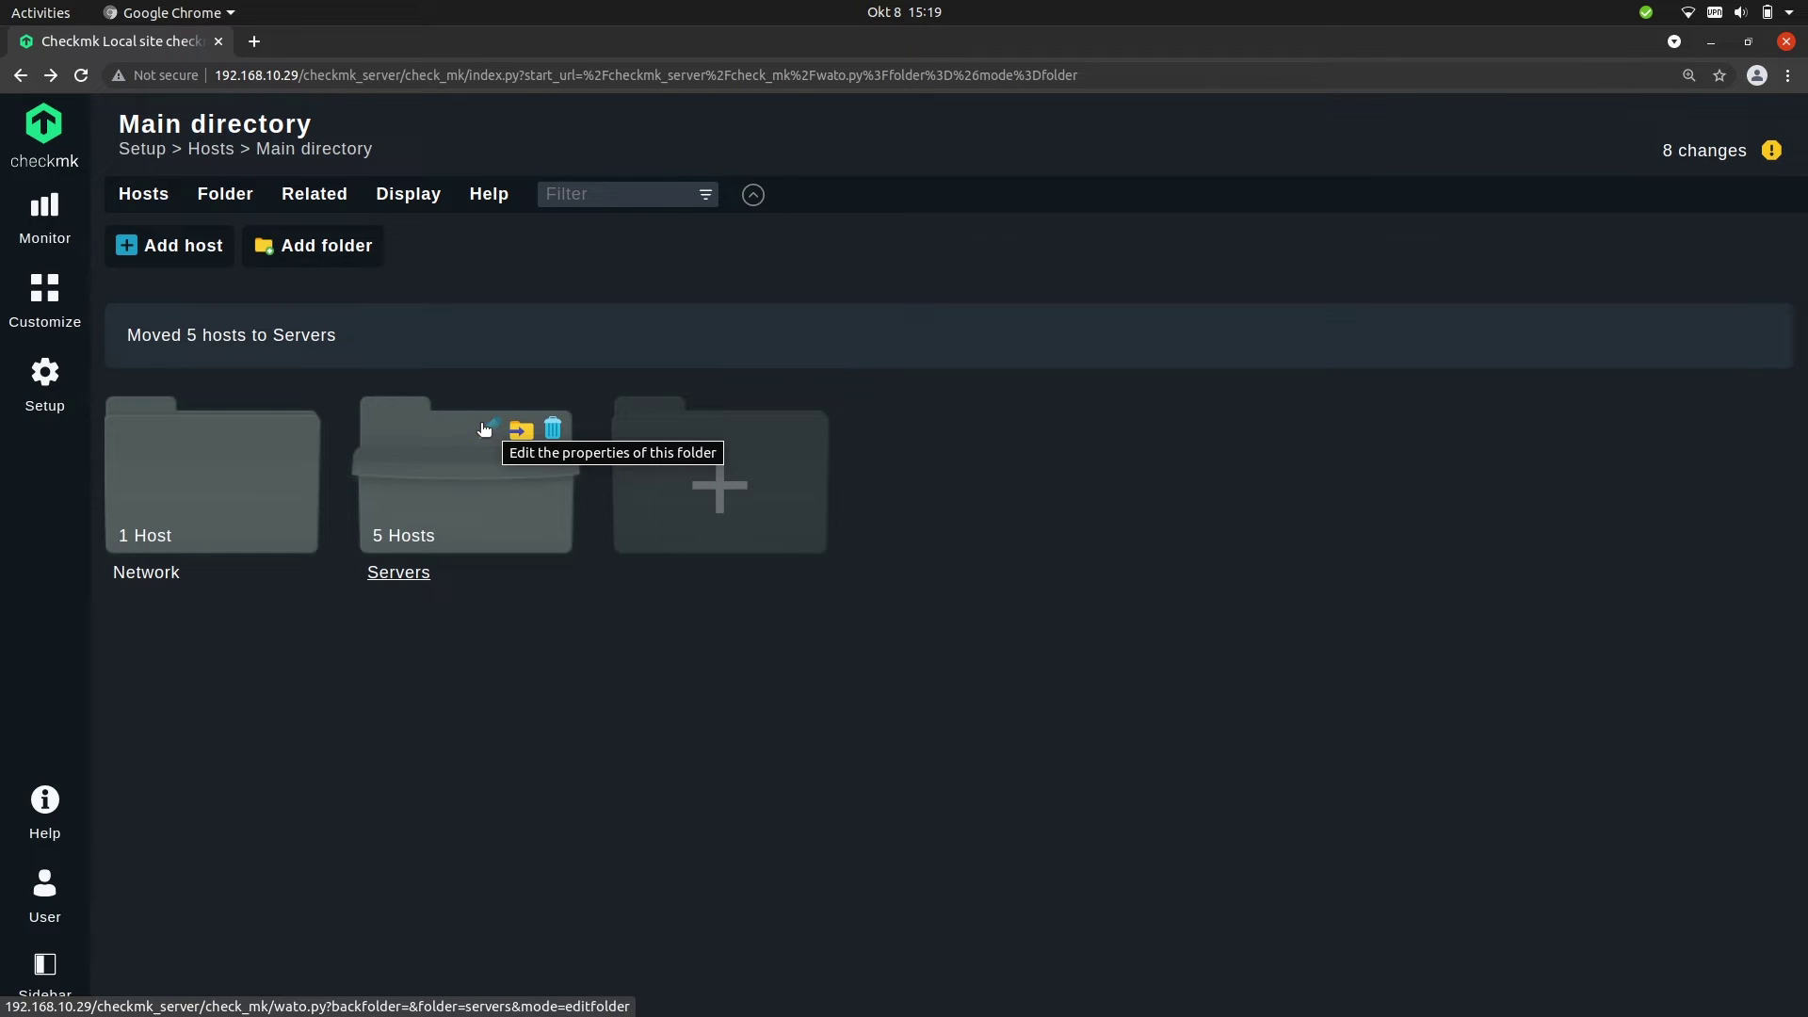
{"action": "left_click", "coordinate": [485, 430]}
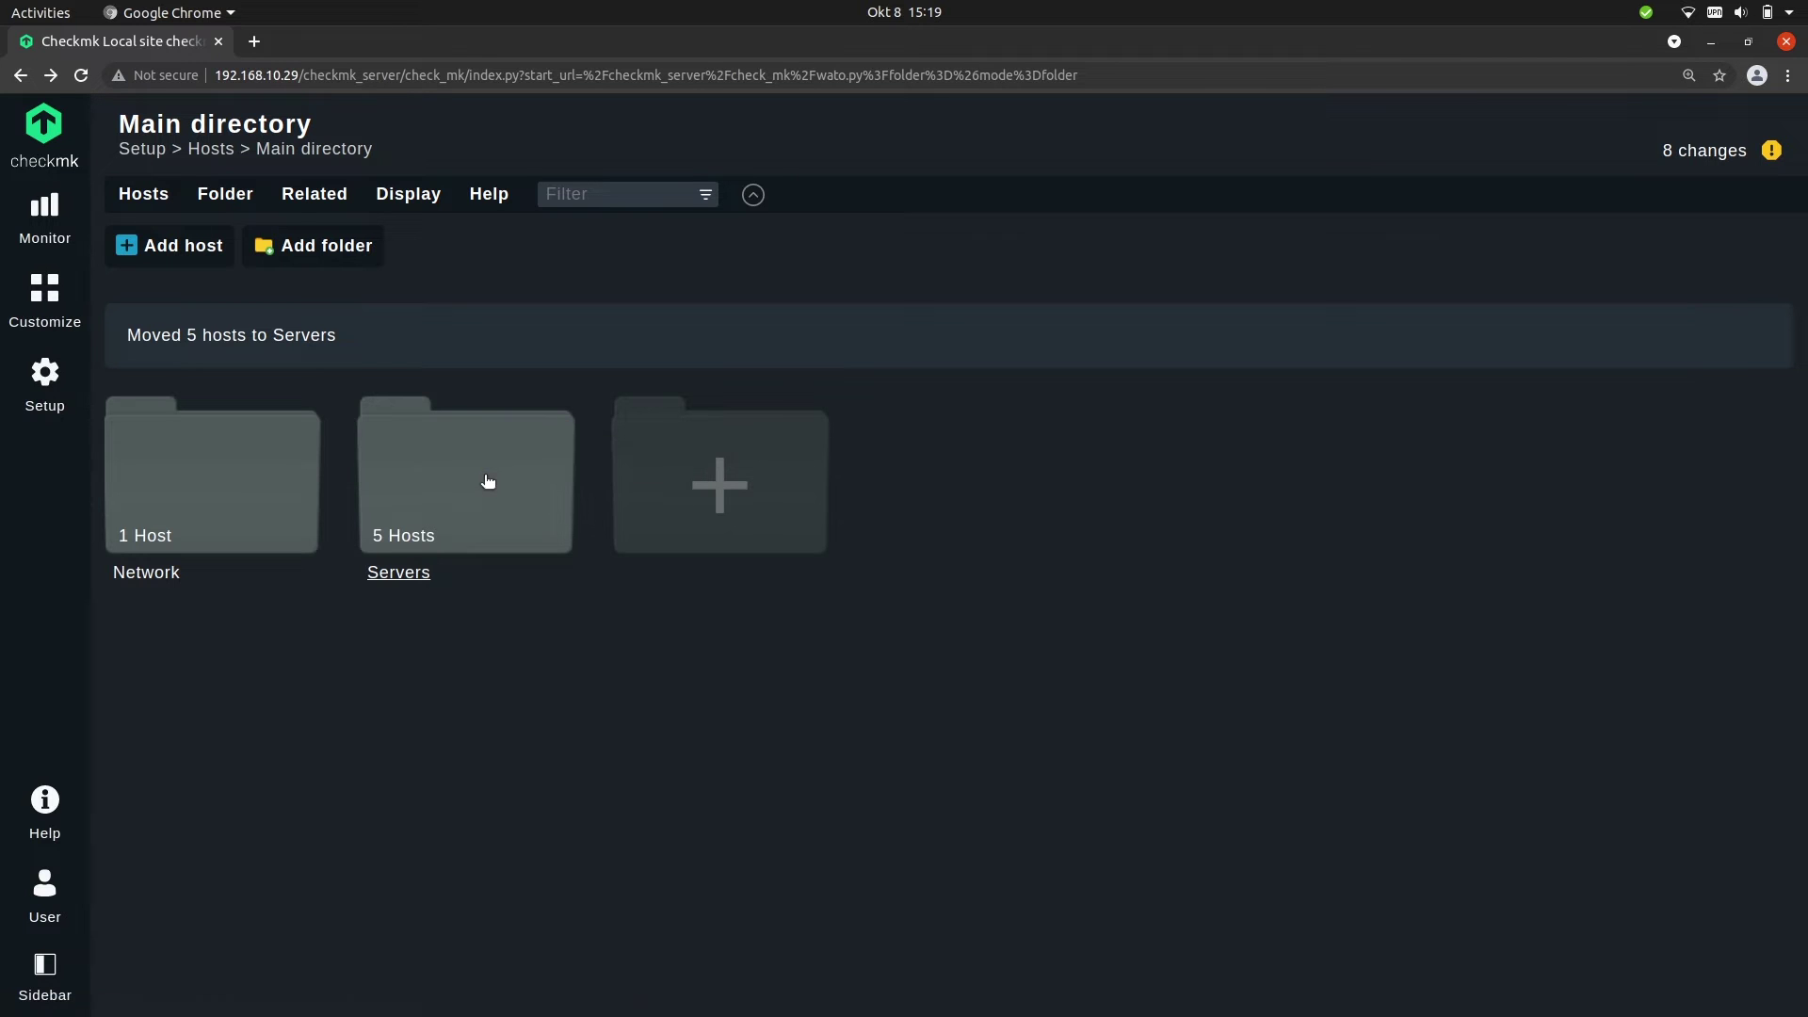
{"action": "left_click", "coordinate": [476, 465]}
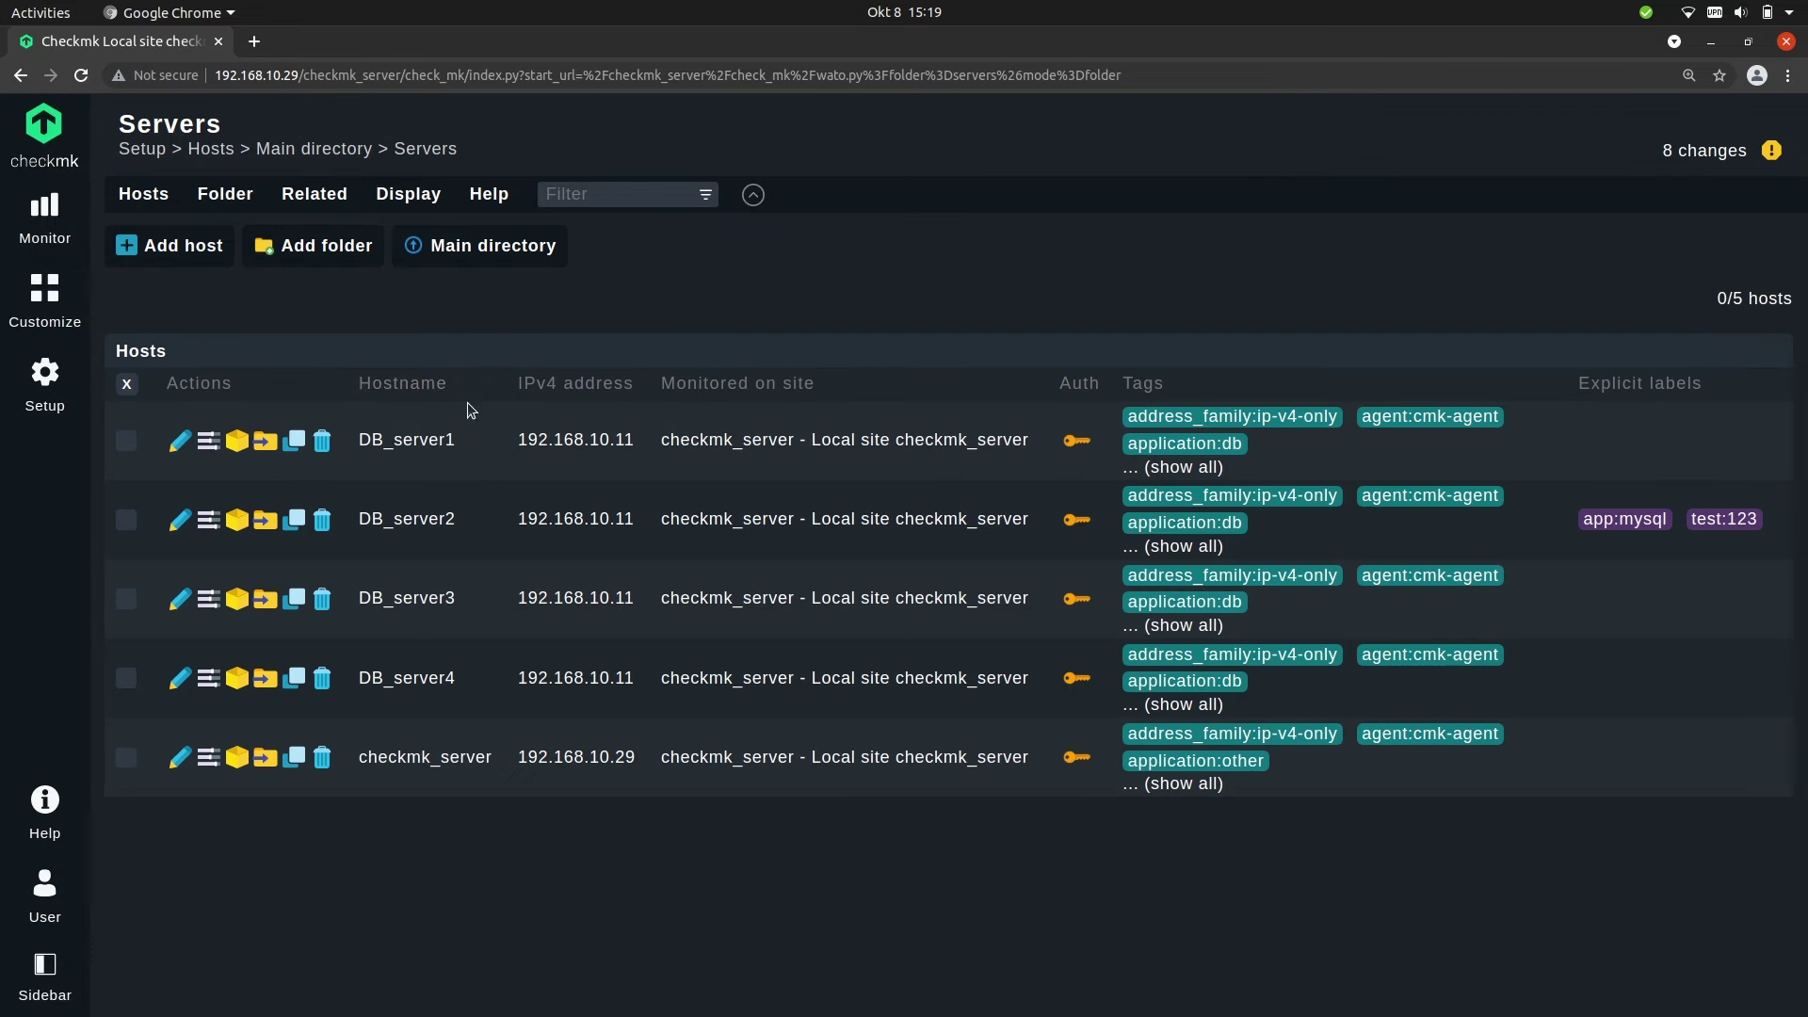
{"action": "left_click", "coordinate": [213, 195]}
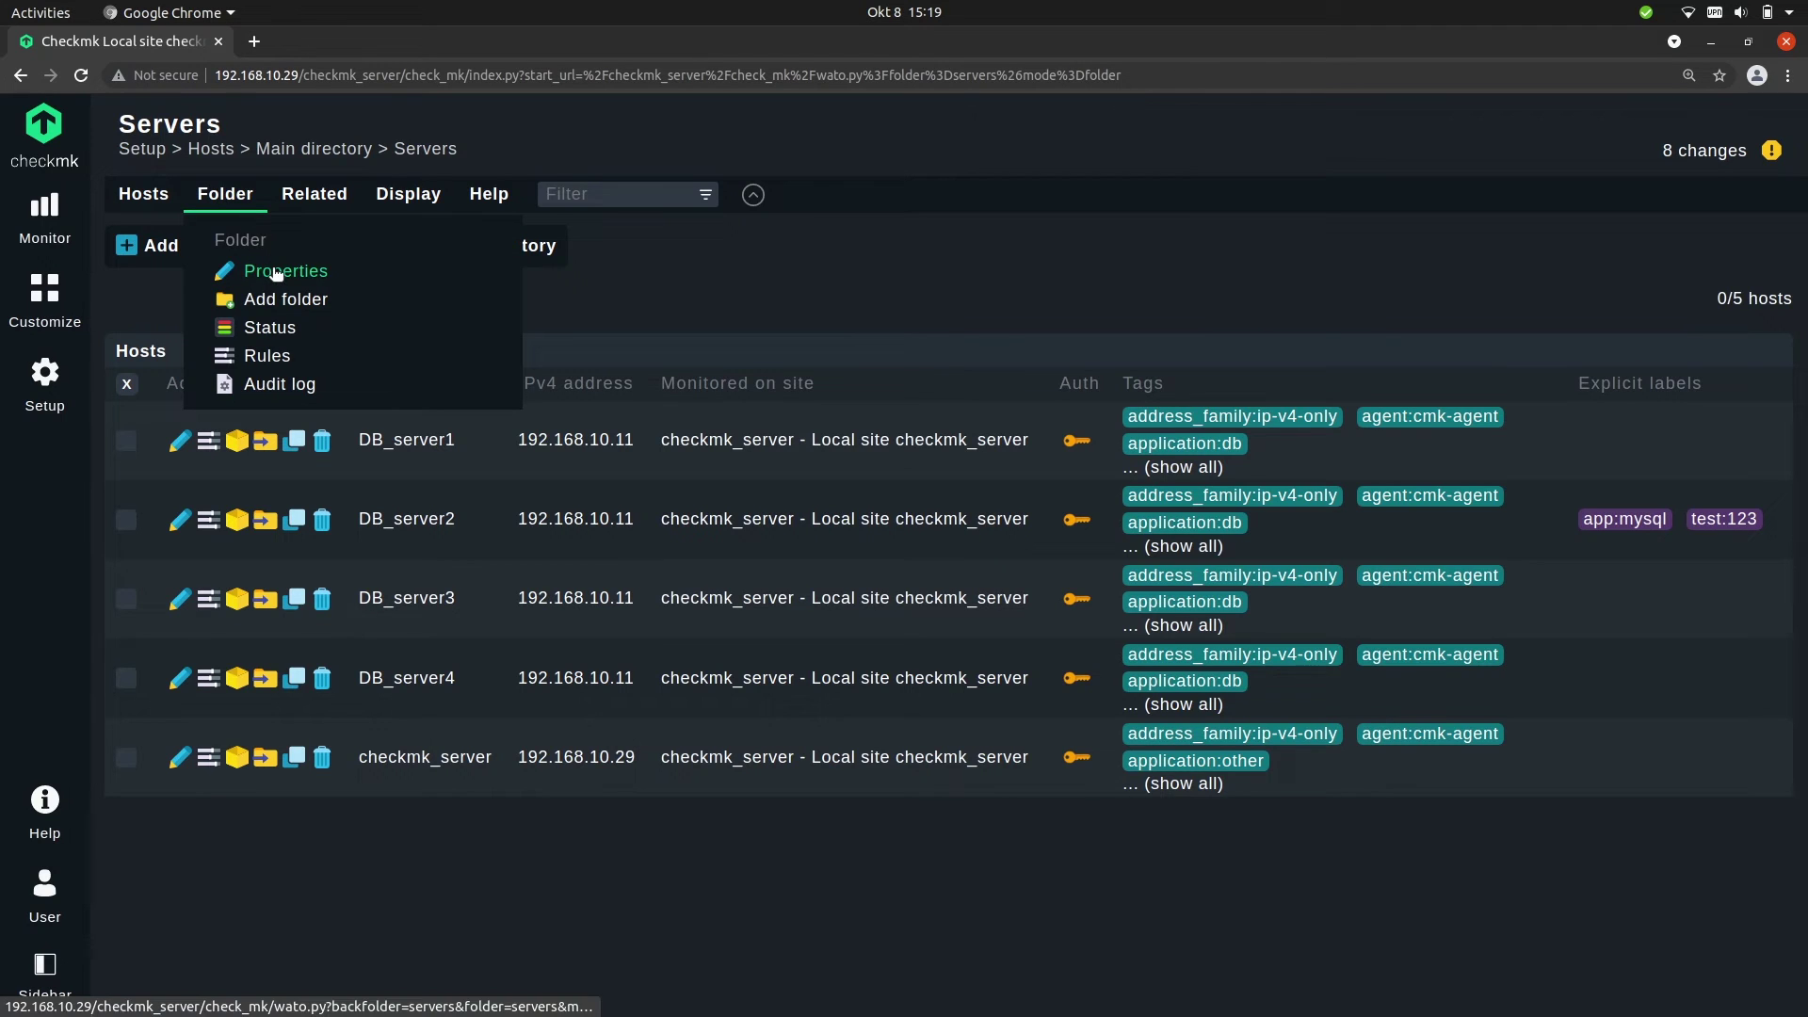
{"action": "left_click", "coordinate": [273, 268]}
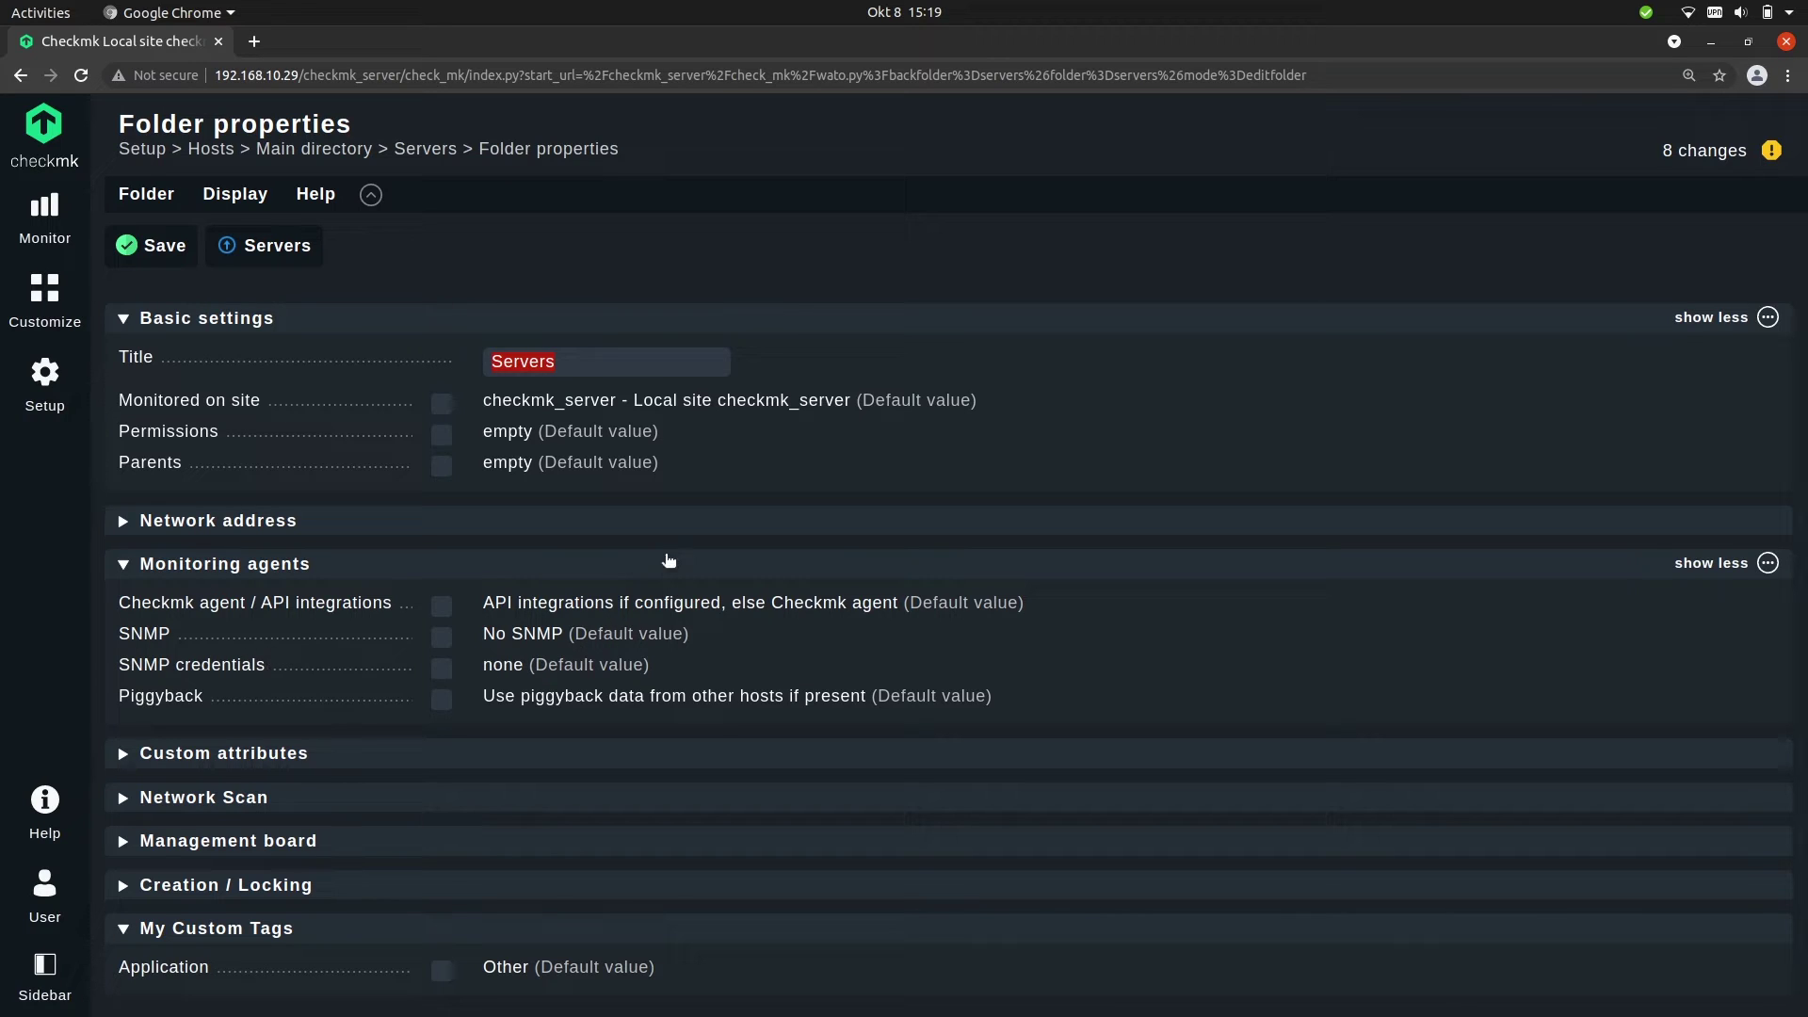
{"action": "left_click", "coordinate": [261, 565]}
{"action": "left_click", "coordinate": [303, 322]}
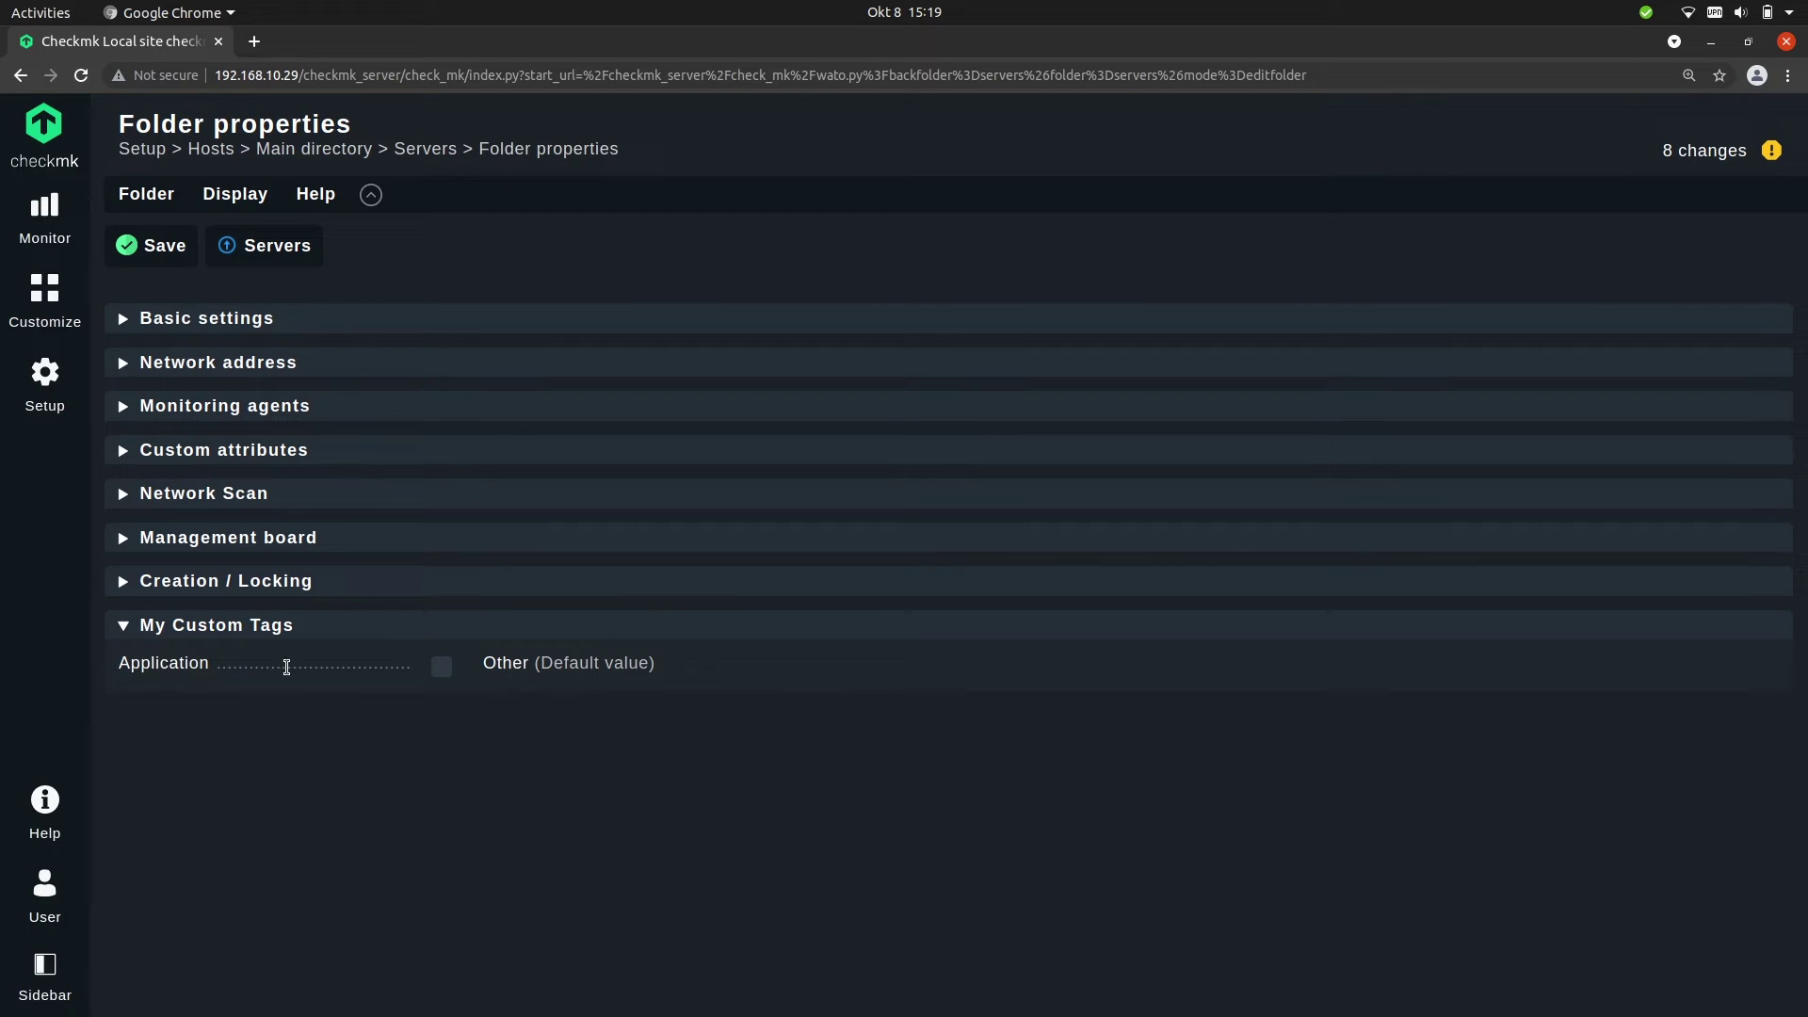
{"action": "left_click", "coordinate": [444, 669]}
{"action": "left_click", "coordinate": [524, 675]}
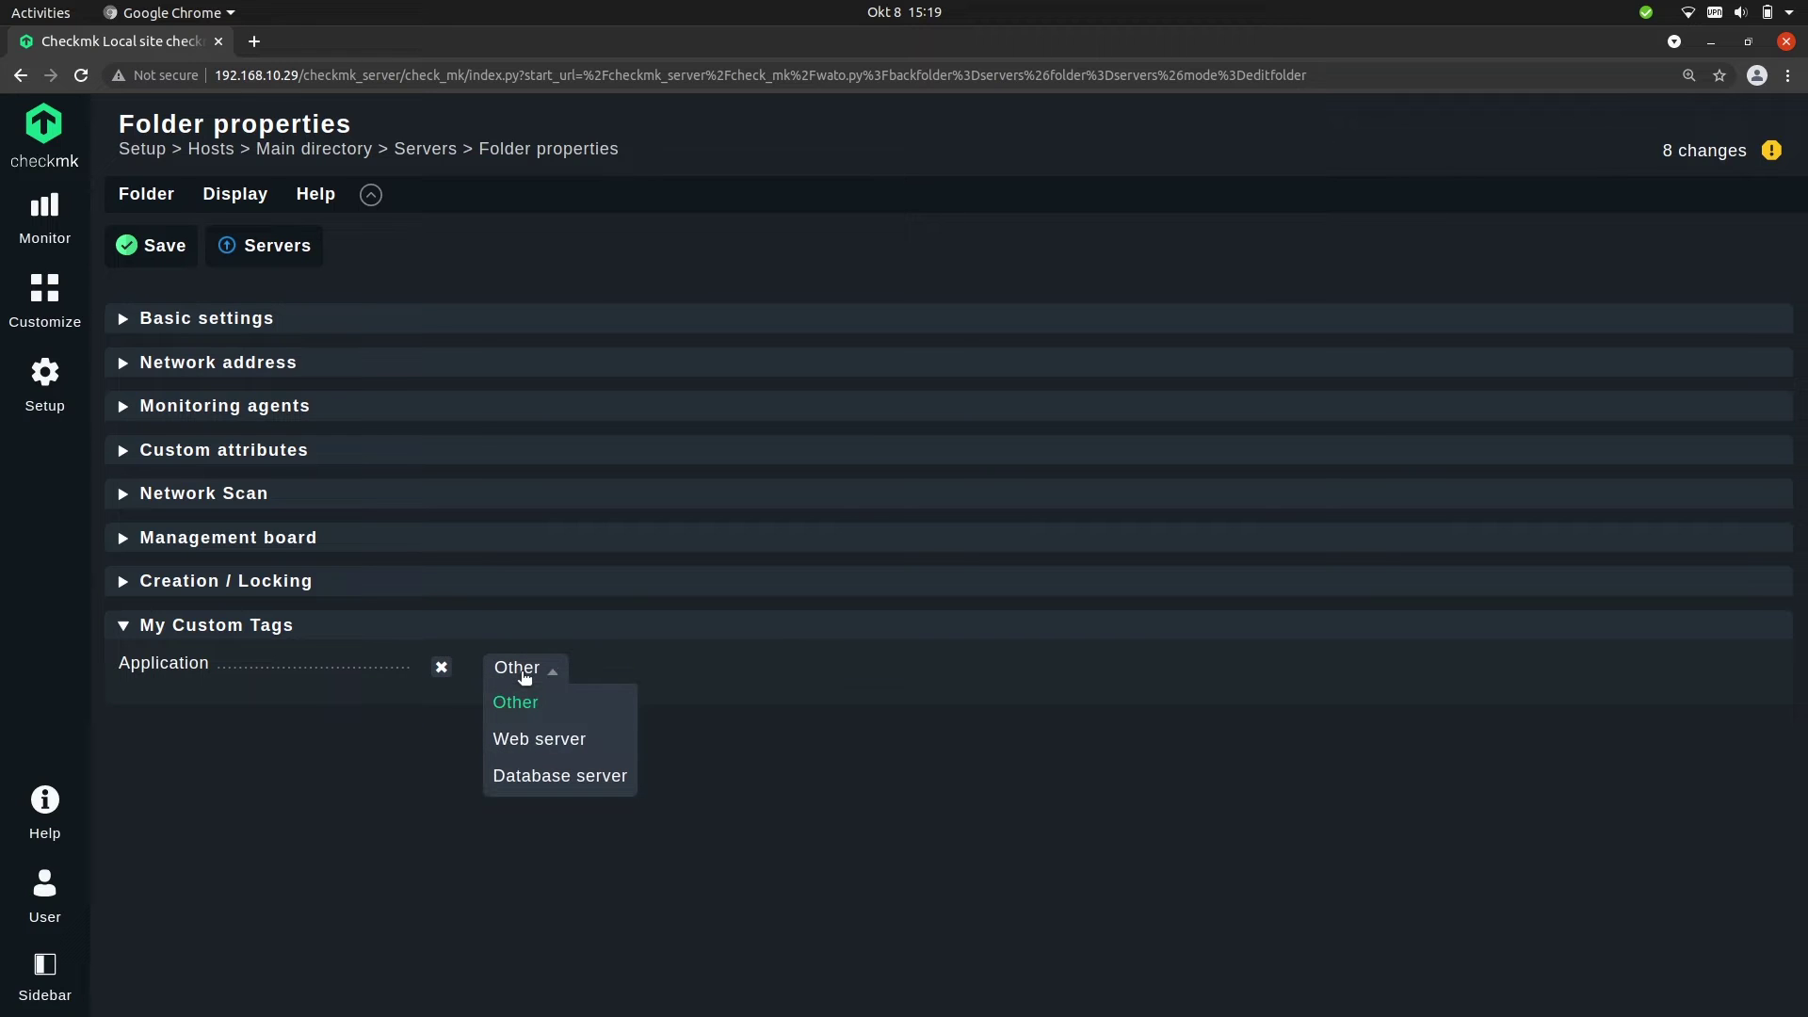
{"action": "left_click", "coordinate": [525, 743]}
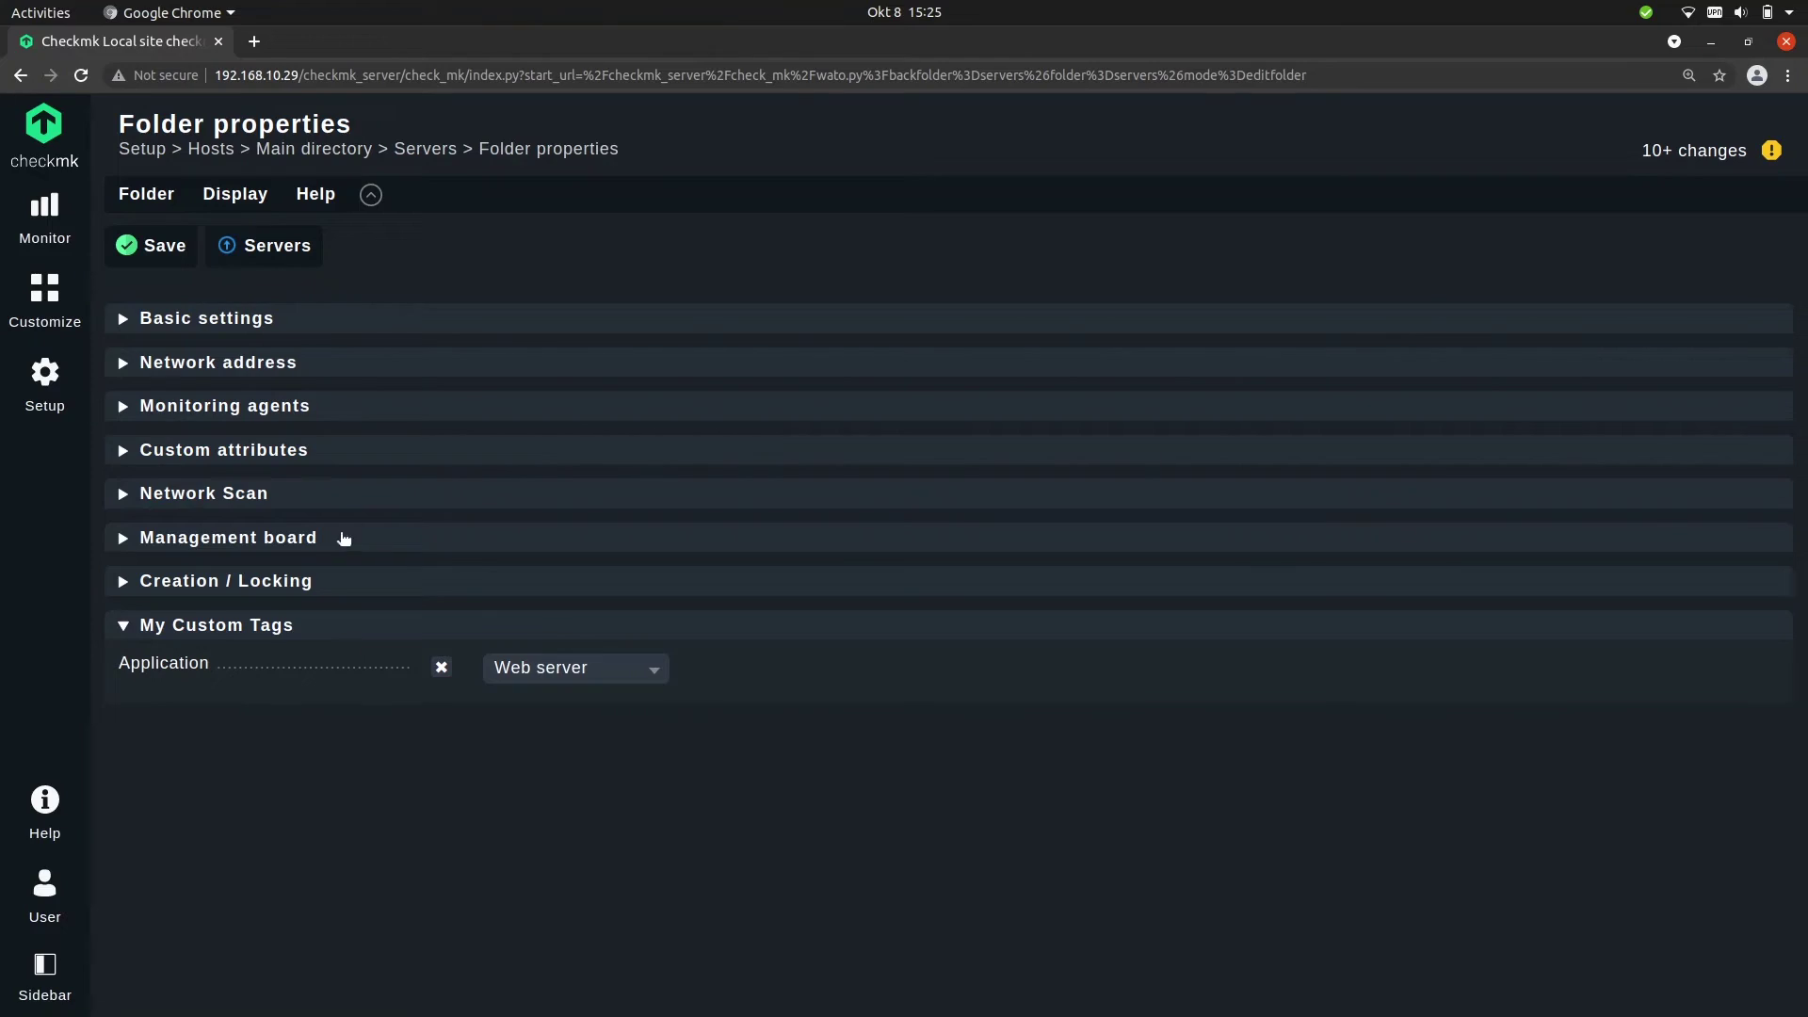
{"action": "left_click", "coordinate": [151, 242]}
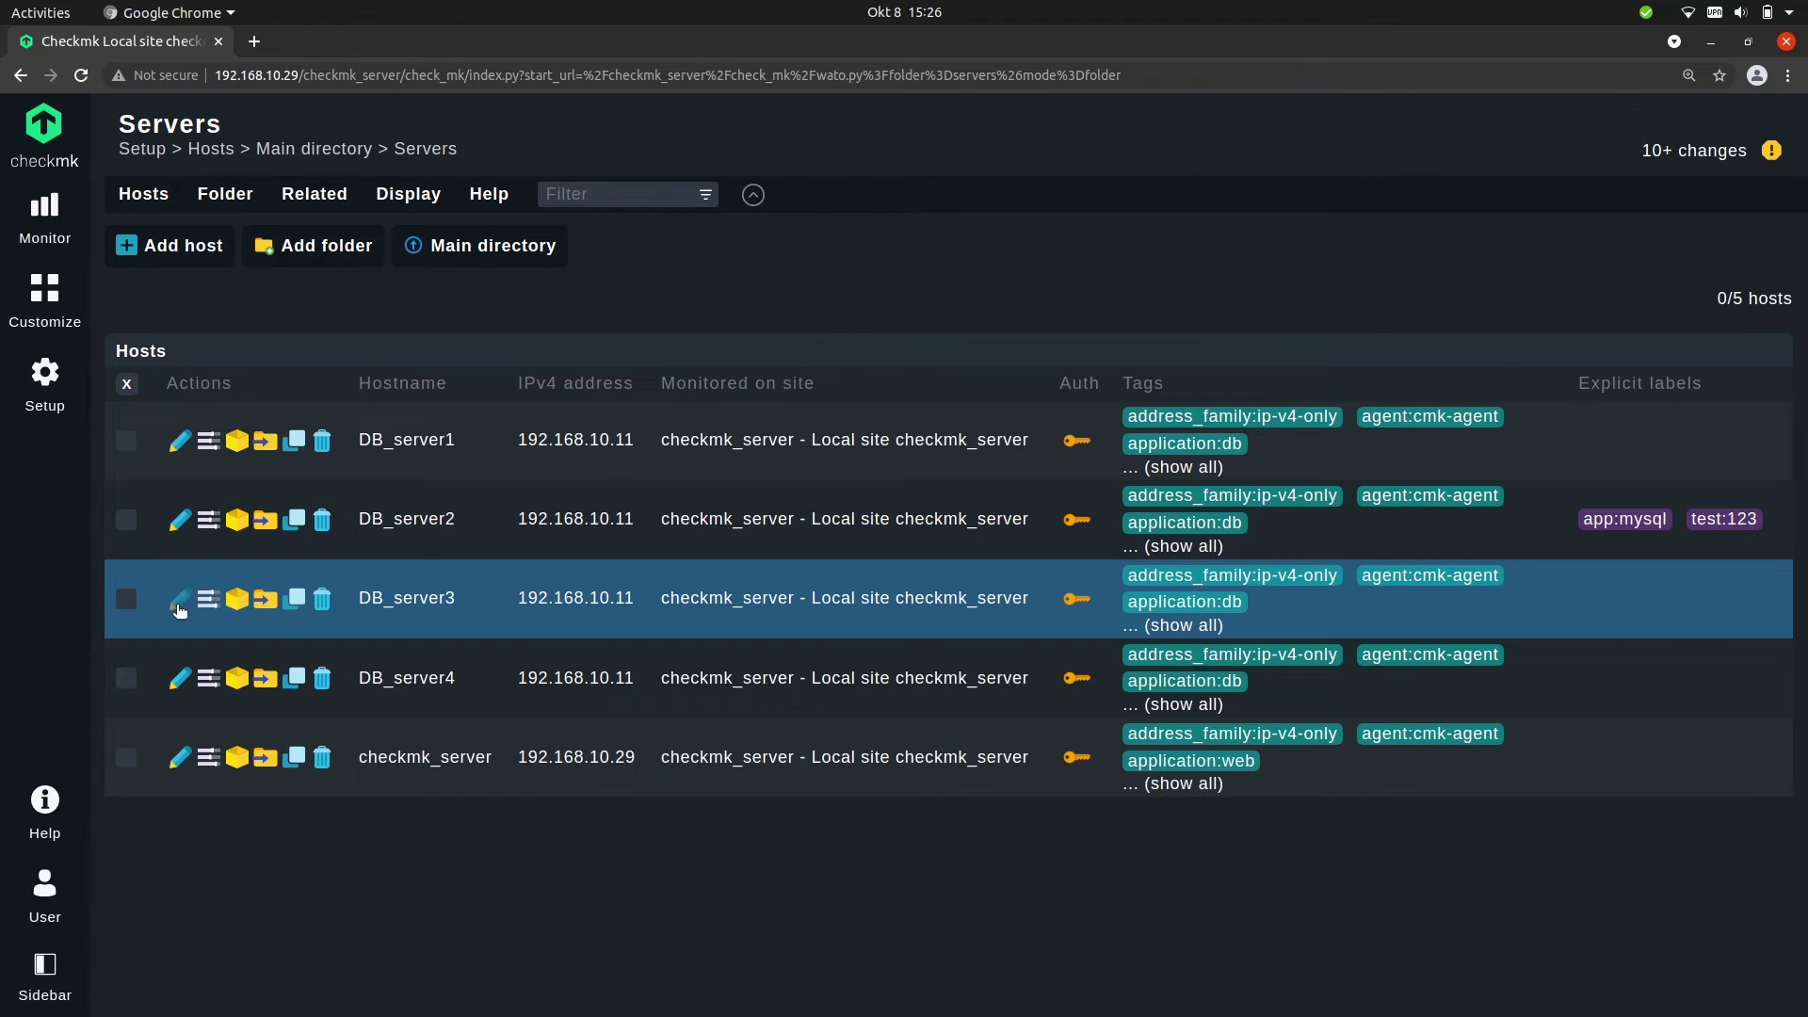
- Clear the explicit Application tag on host DB_server3 so it inherits from the Servers folder, and save back to the folder
{"action": "left_click", "coordinate": [179, 604]}
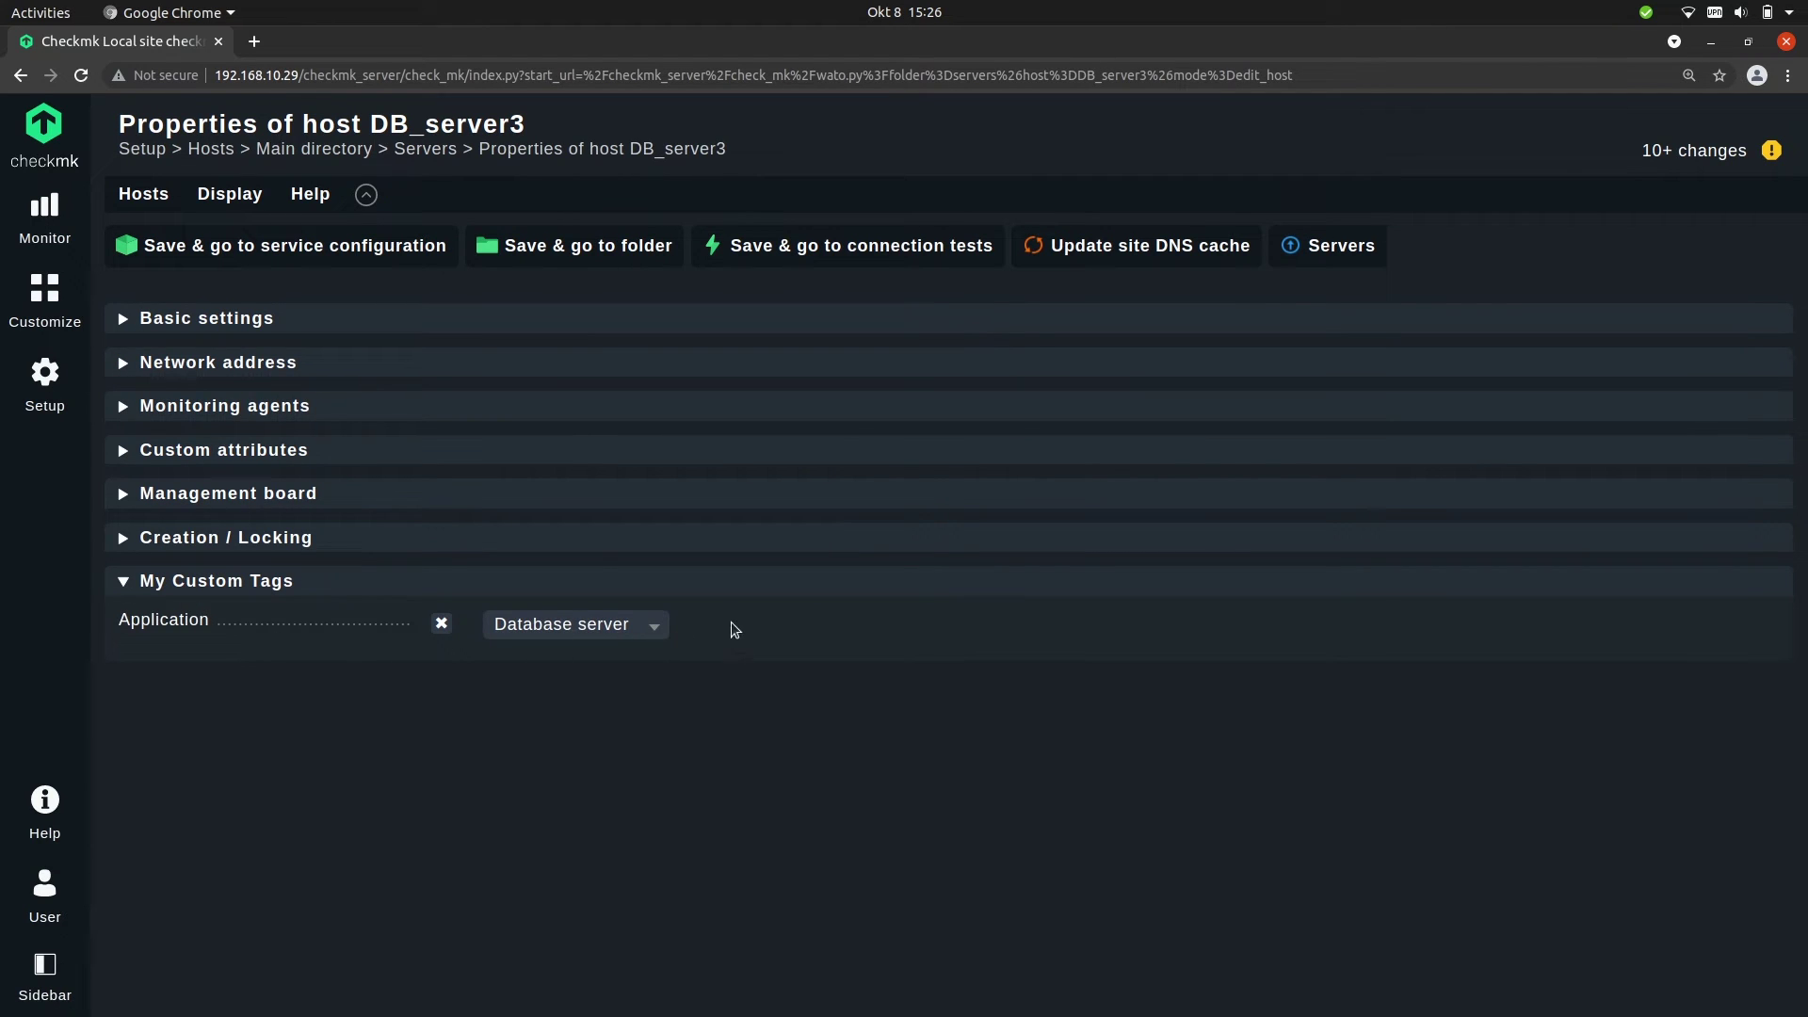
{"action": "left_click", "coordinate": [441, 624]}
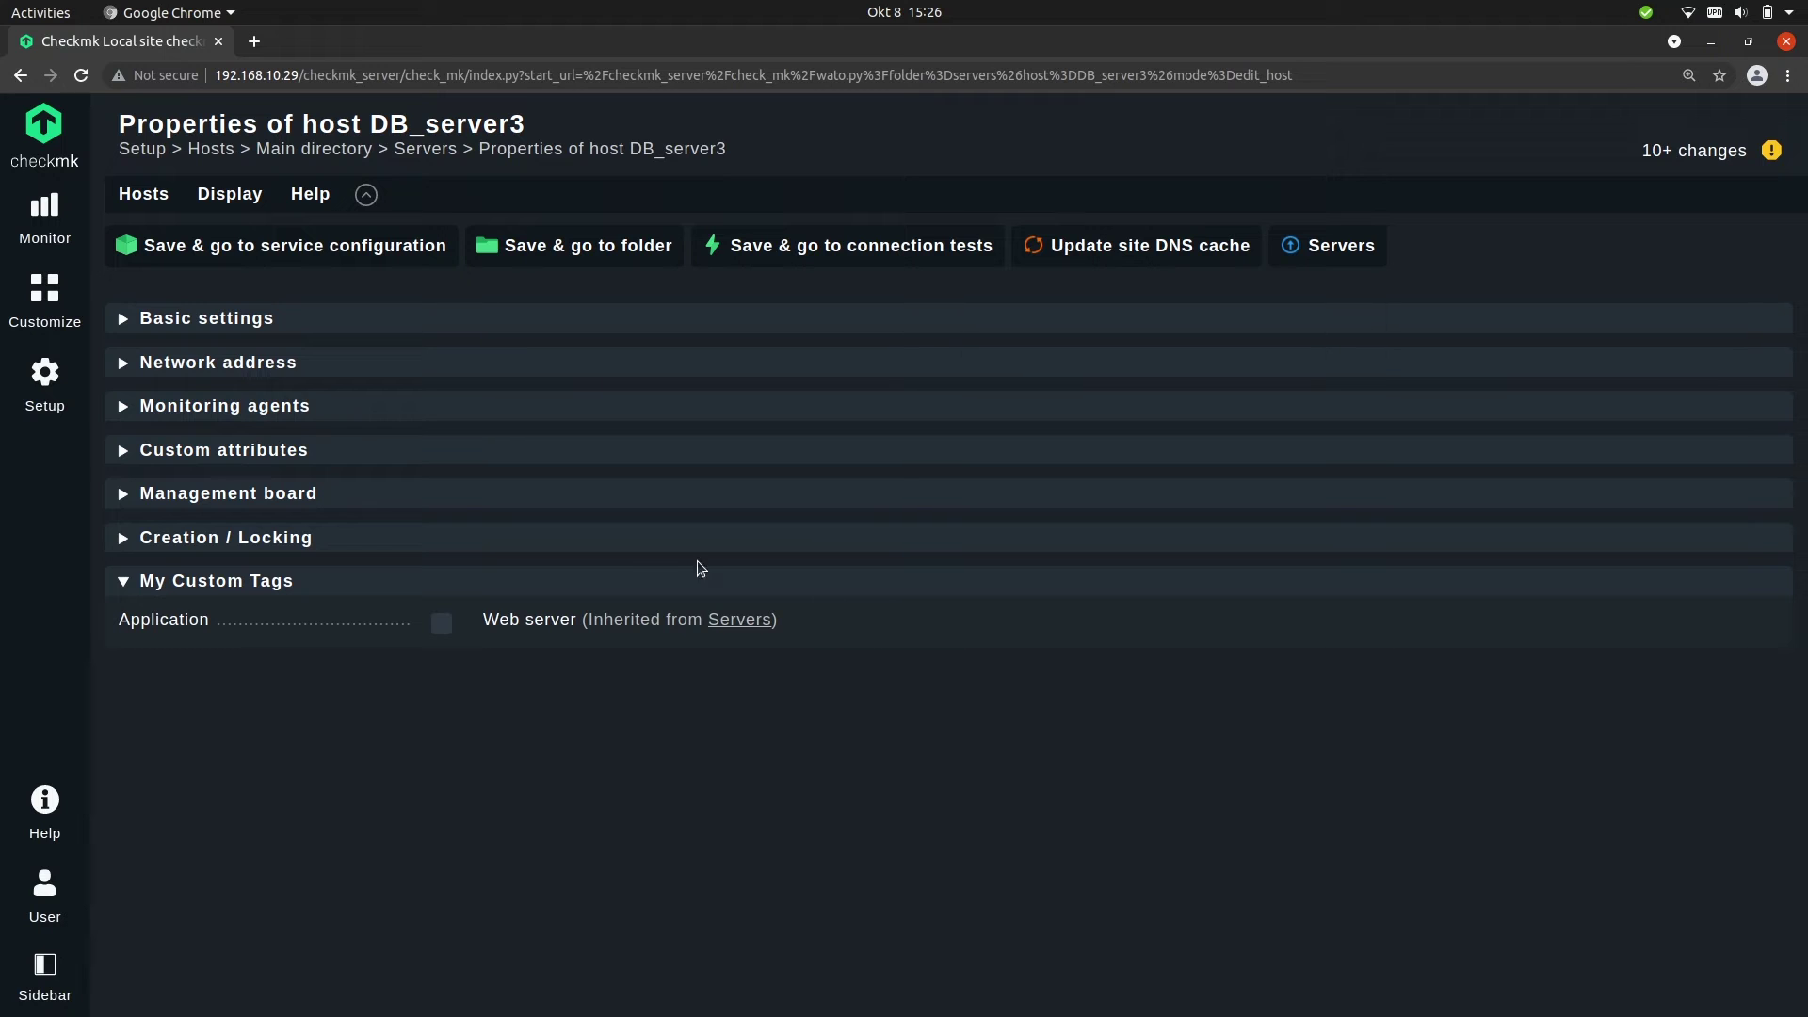
{"action": "left_click", "coordinate": [538, 250]}
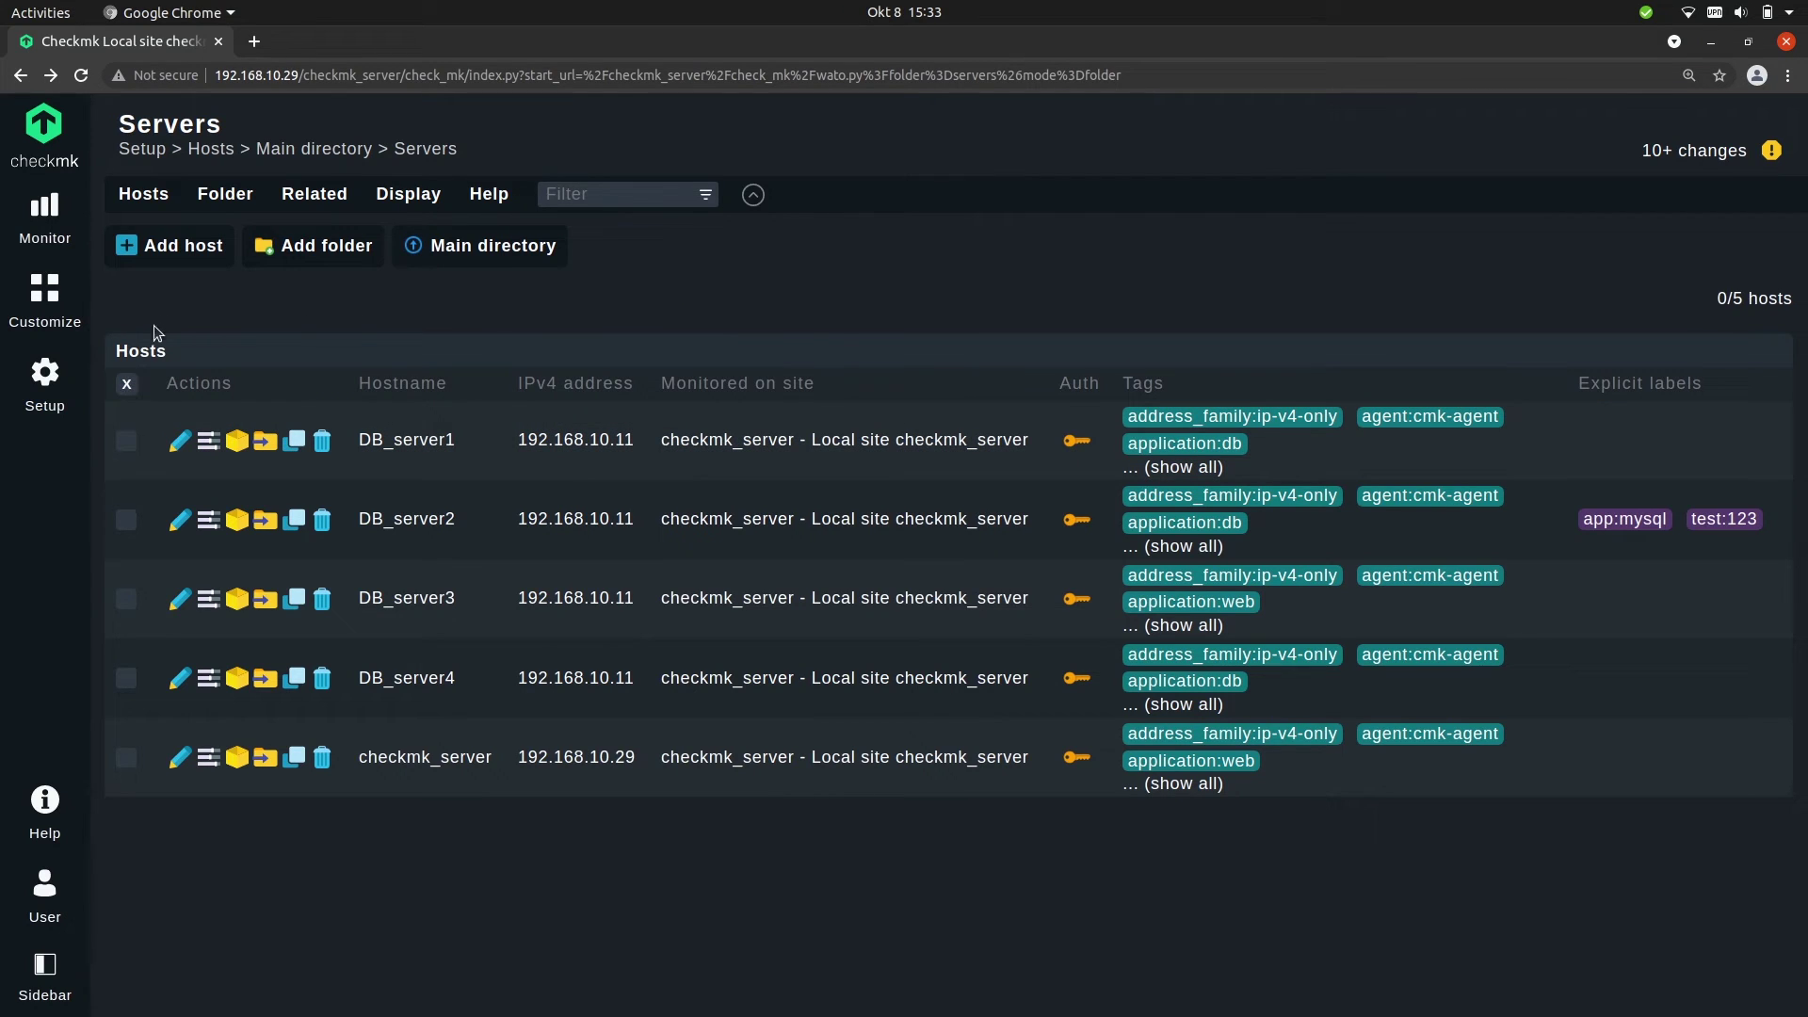
- Bulk-remove the explicit Application attribute from all hosts in the Servers folder, leaving IPv4 address, Labels and Criticality unselected, and save
{"action": "left_click", "coordinate": [128, 384]}
{"action": "left_click", "coordinate": [153, 206]}
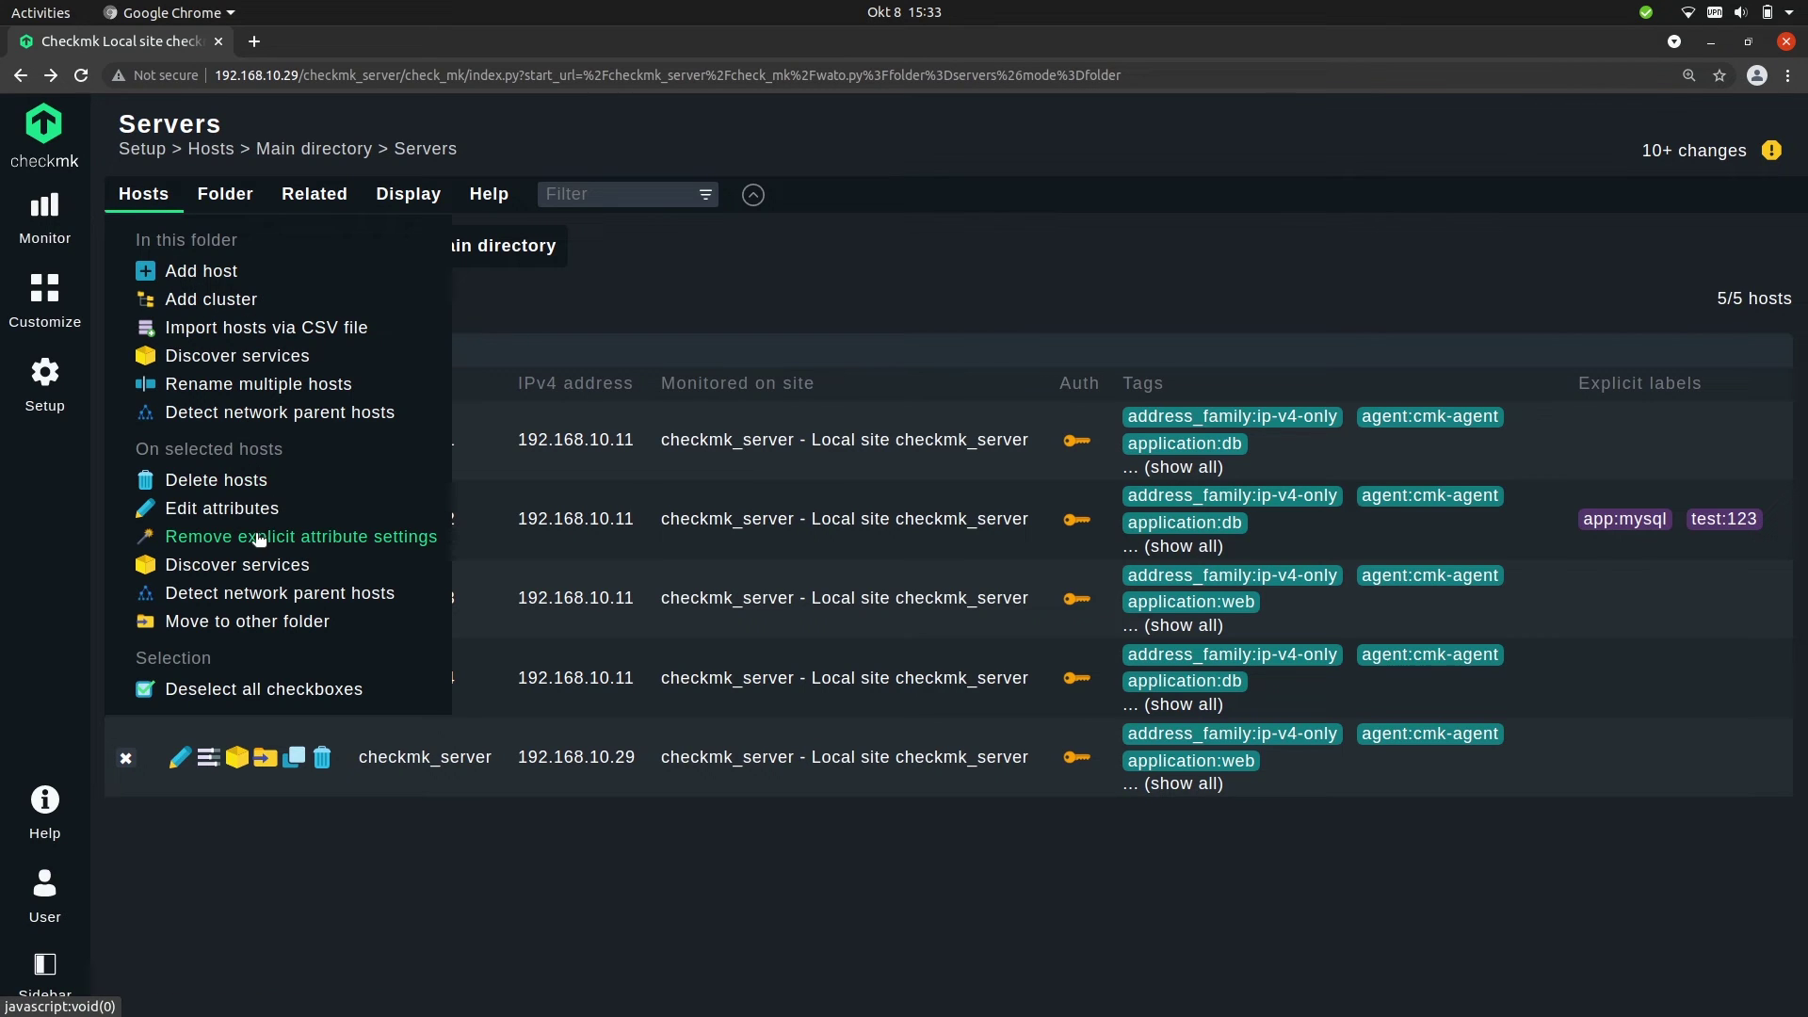
{"action": "left_click", "coordinate": [359, 538]}
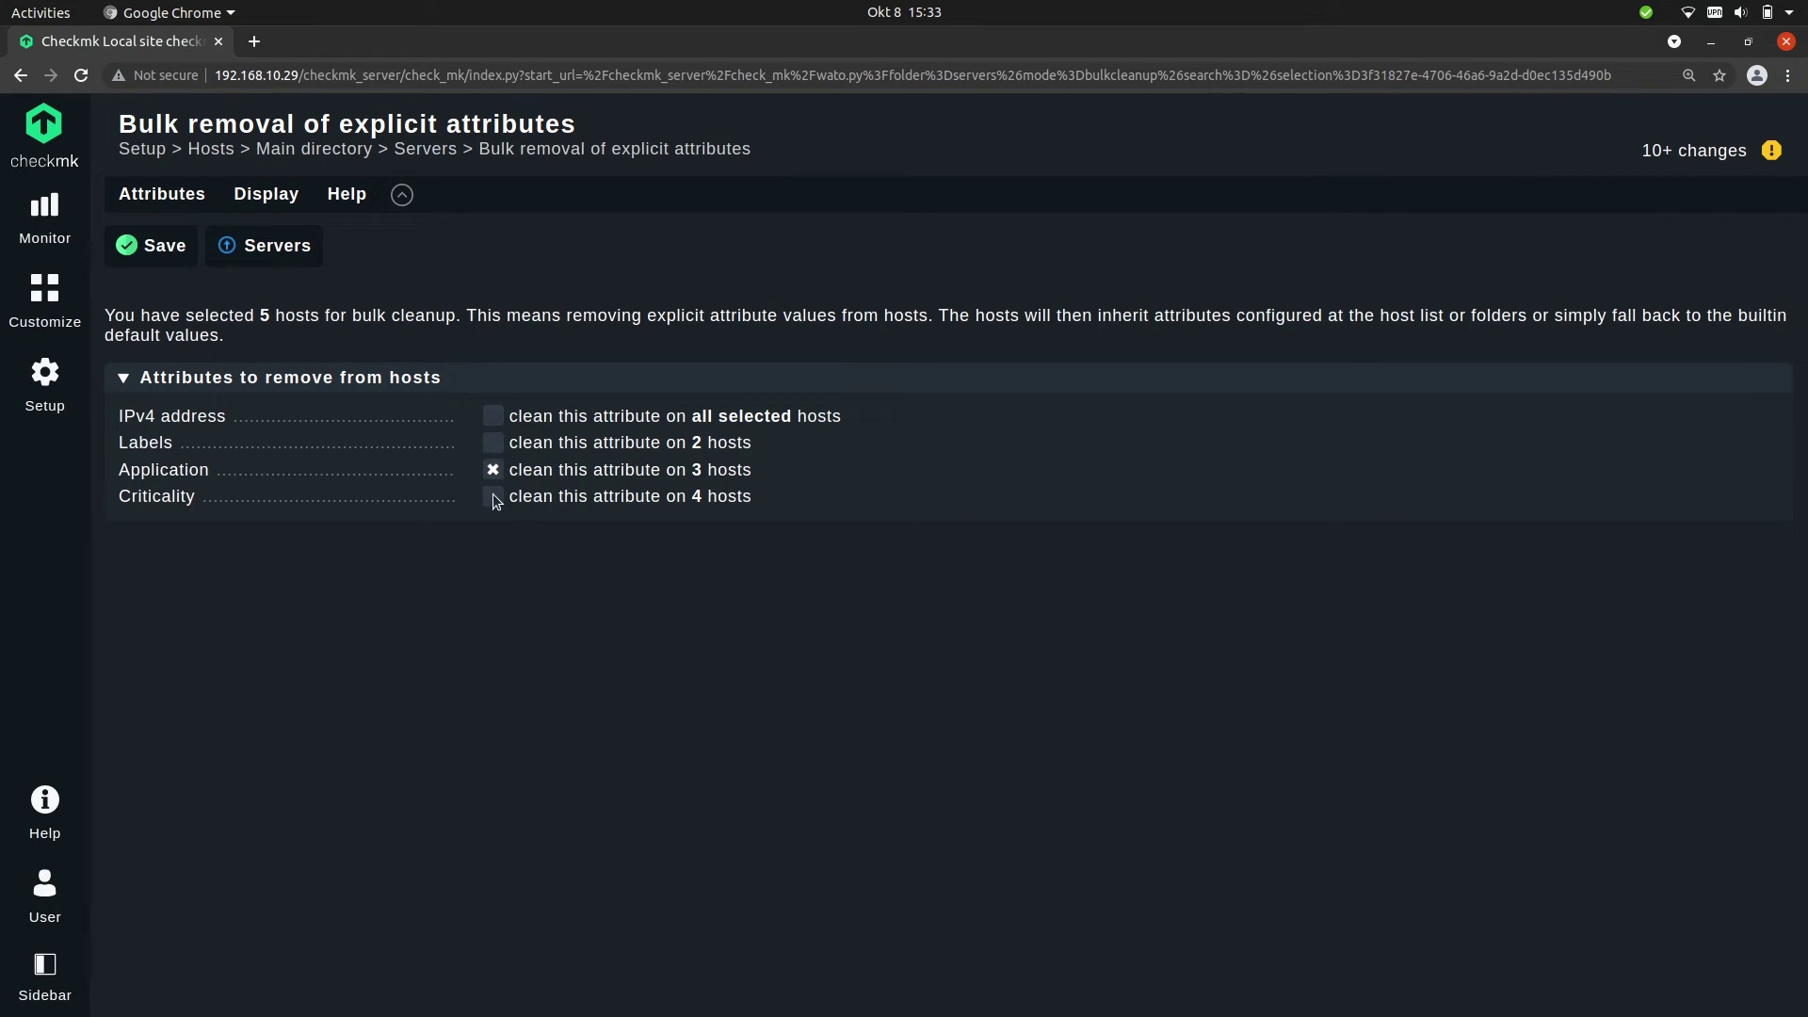
{"action": "left_click", "coordinate": [154, 251]}
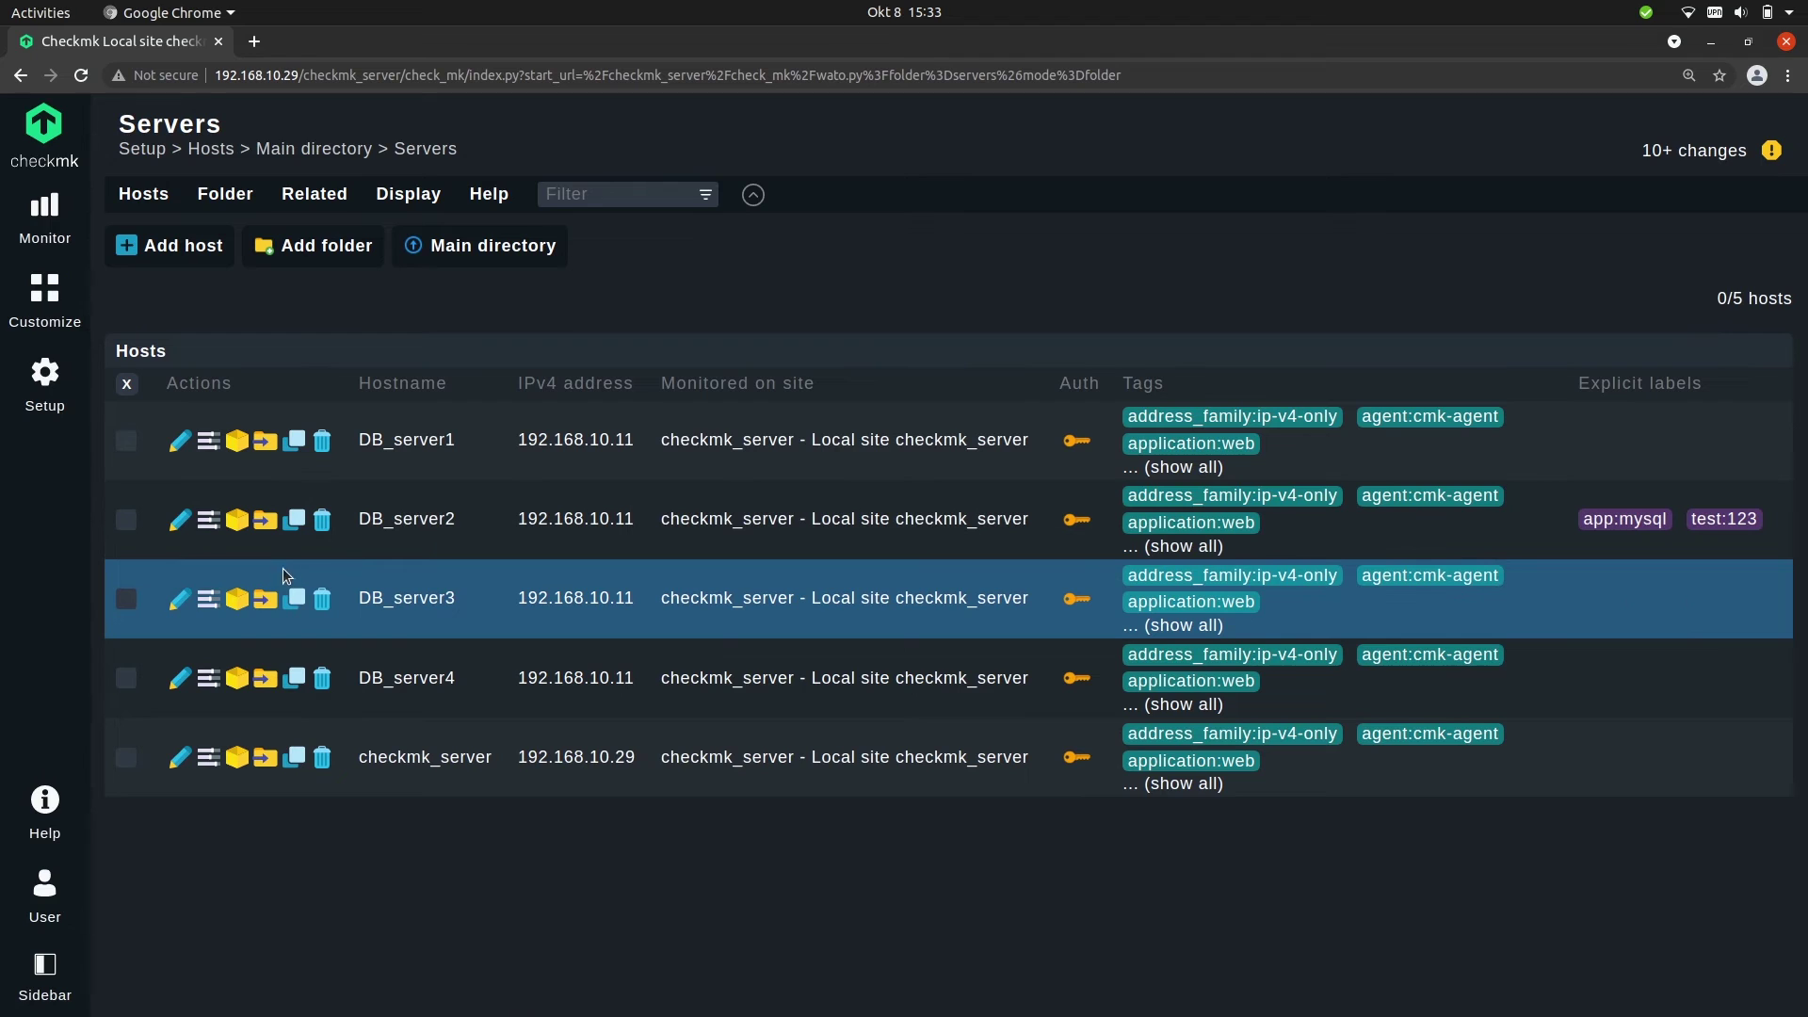
- Open the properties of host DB_server3 to check where its Application tag comes from
{"action": "left_click", "coordinate": [181, 599]}
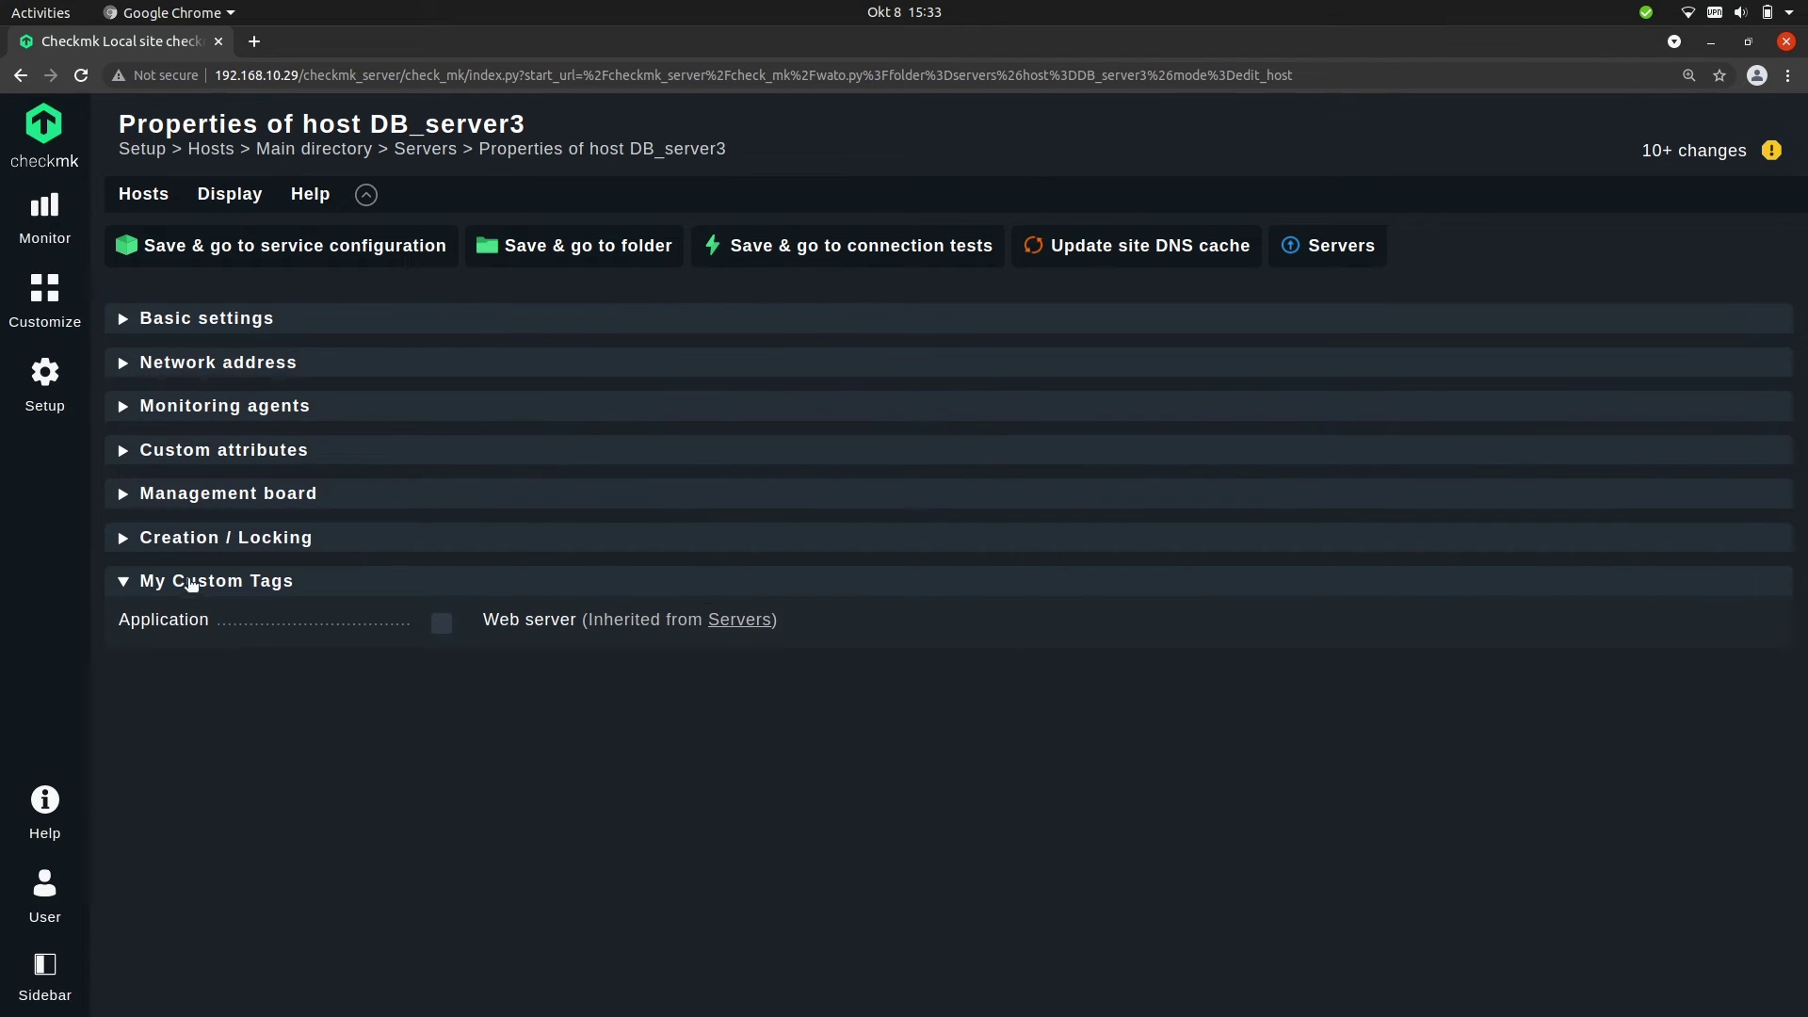